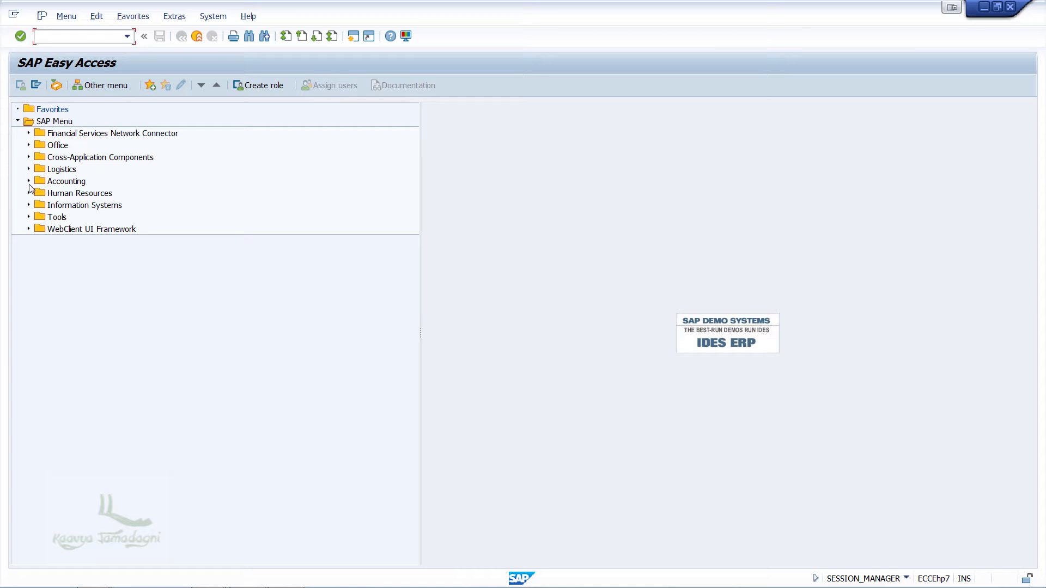
# Step: Open the Accounts Receivable customer master for changing (FD02) with the Amazon customer in company code ABCC
pyautogui.click(29, 181)
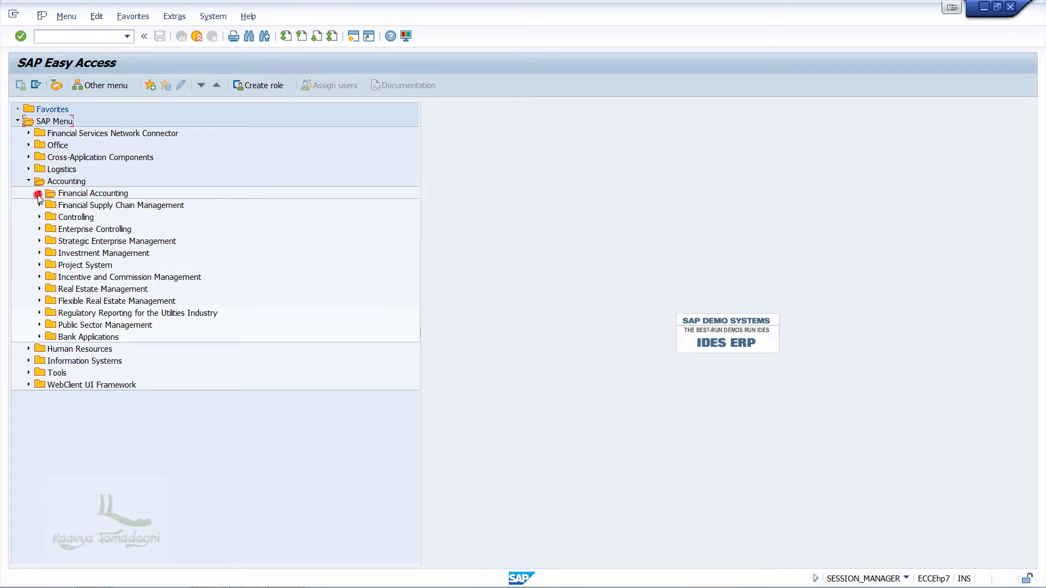
pyautogui.click(39, 193)
pyautogui.click(50, 217)
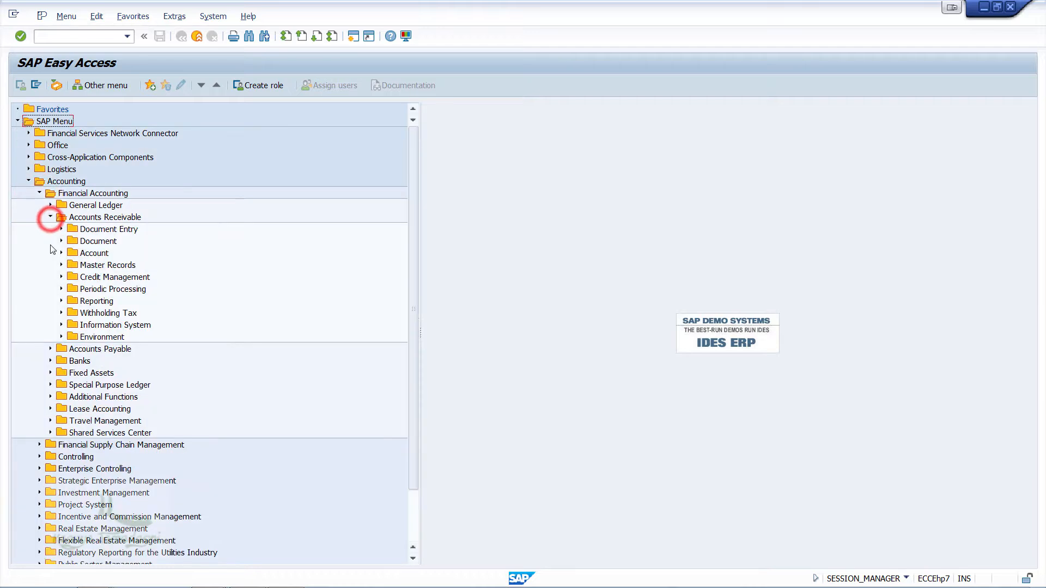
pyautogui.click(61, 265)
pyautogui.doubleClick(109, 288)
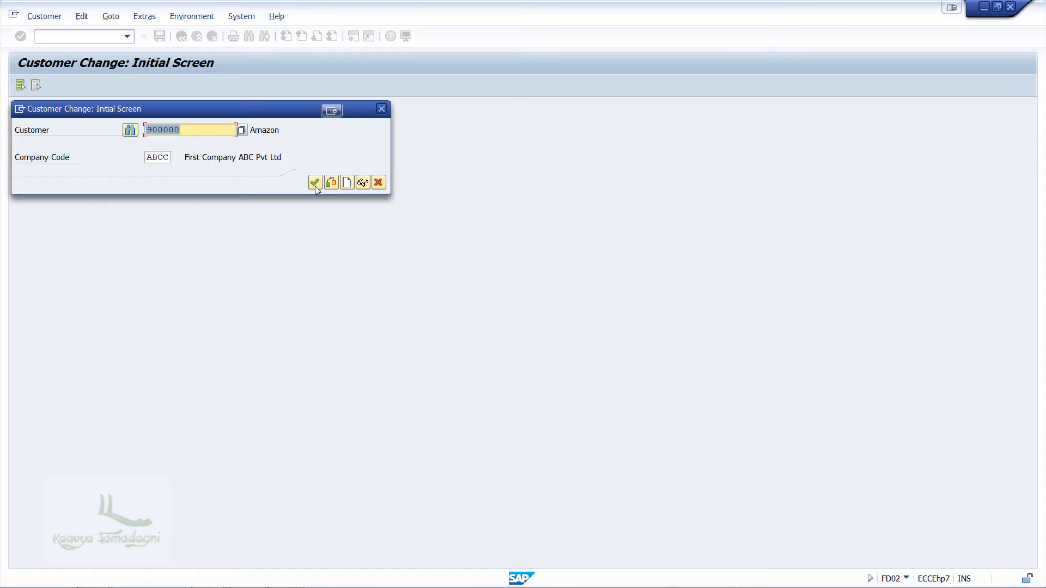
pyautogui.click(315, 183)
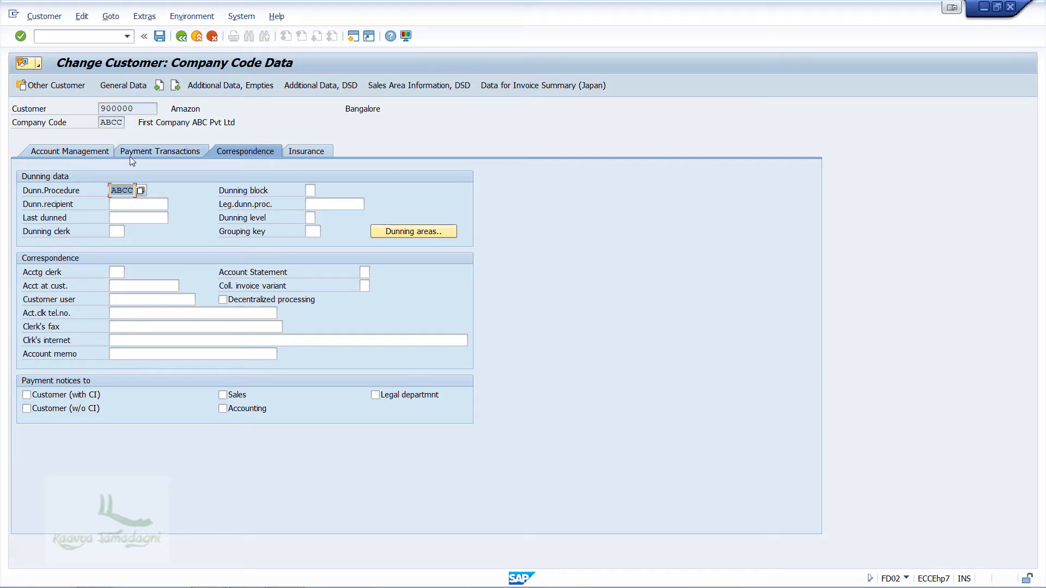
# Step: Clear the customer's terms of payment in the payment transaction data, save the record and leave customer maintenance
pyautogui.click(137, 152)
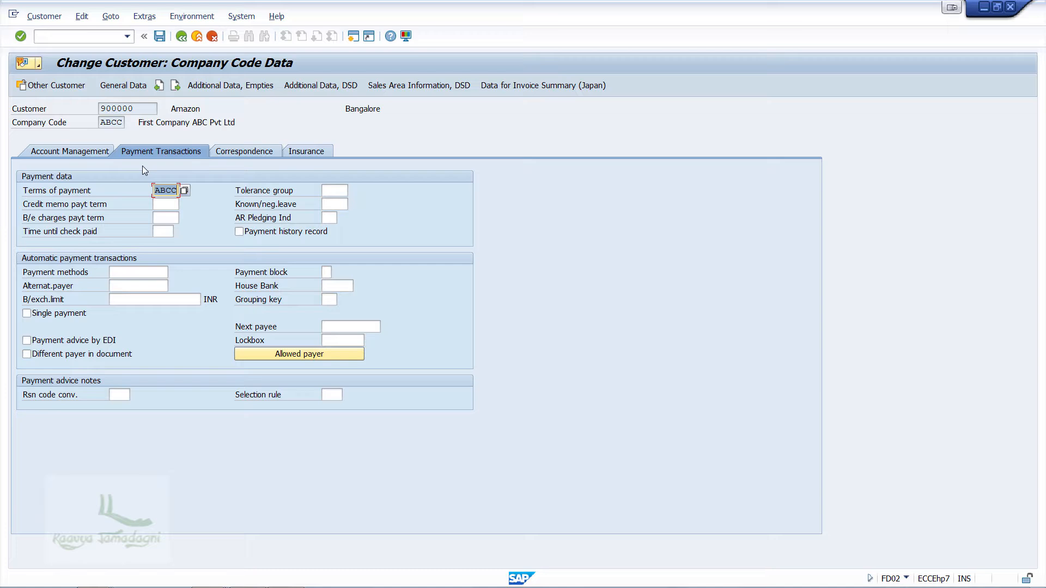
pyautogui.press('Delete')
pyautogui.hotkey('ctrl', 's')
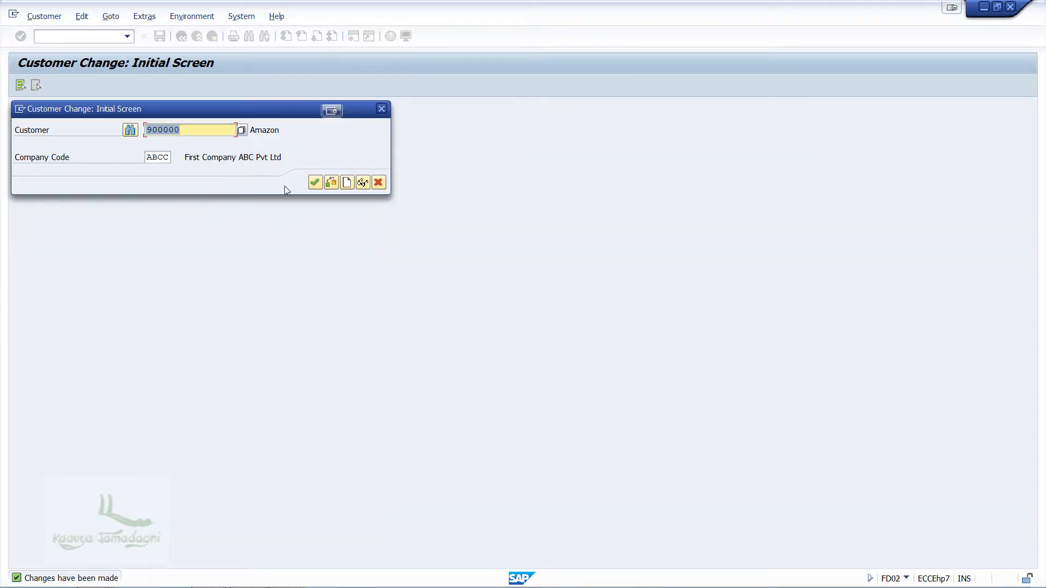
pyautogui.click(382, 109)
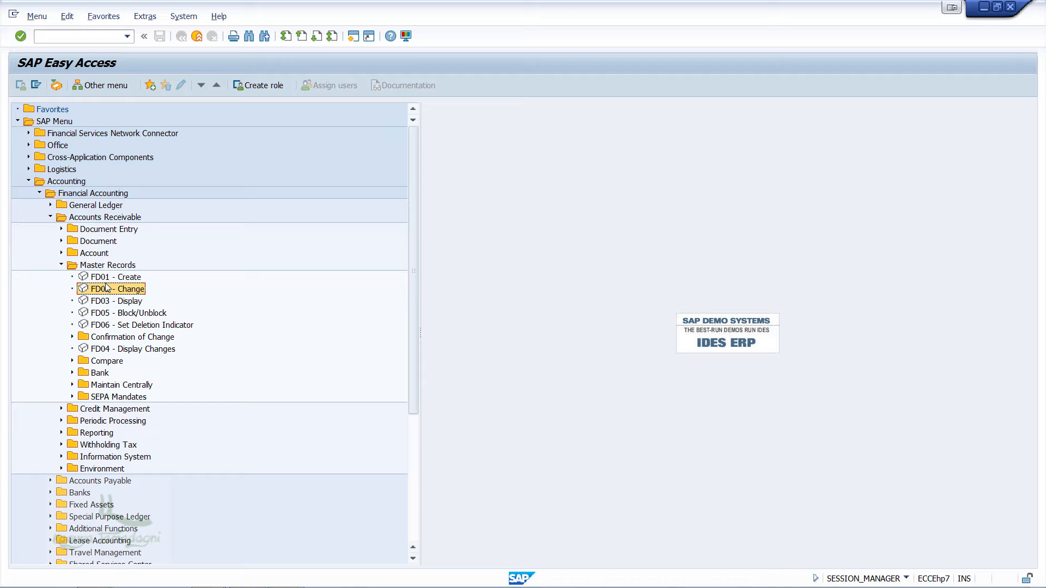
# Step: Start a general customer invoice (F-22) dated 02.02.2018 for the Amazon customer account and set the customer item amount to 70000
pyautogui.click(61, 229)
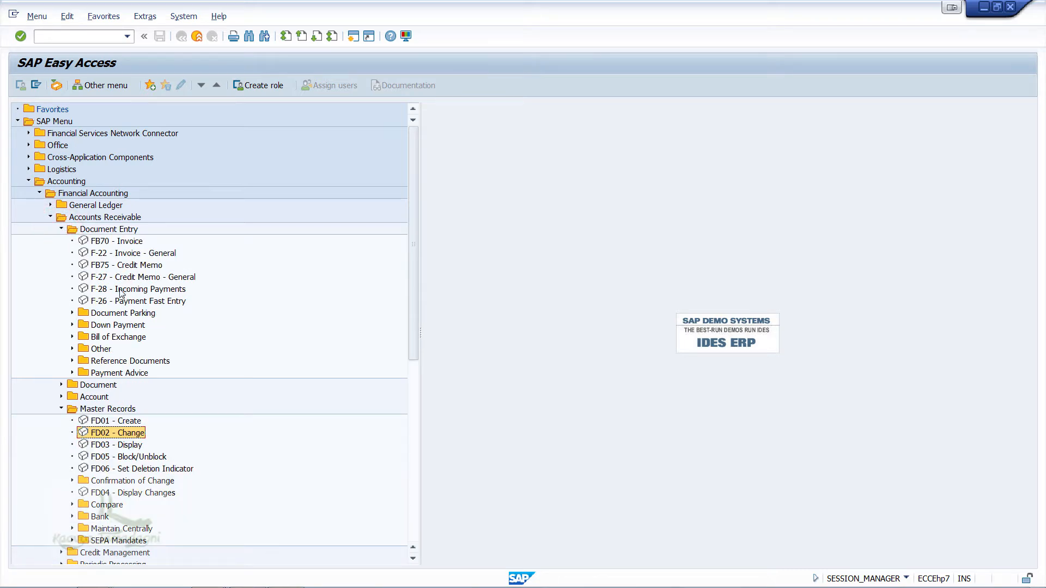
pyautogui.doubleClick(120, 254)
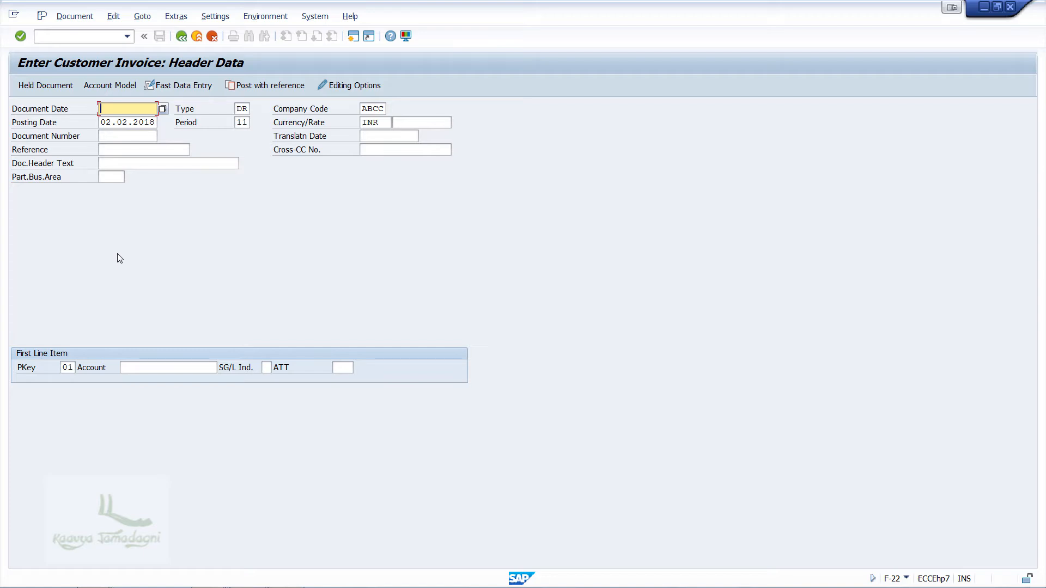
pyautogui.press('F4')
pyautogui.doubleClick(273, 274)
pyautogui.click(164, 366)
pyautogui.write('90')
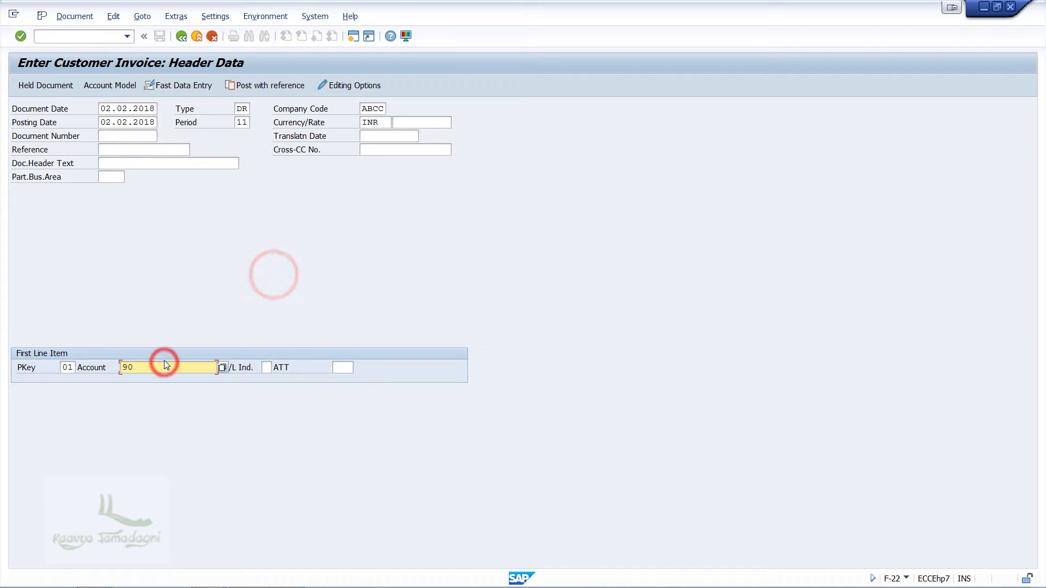
pyautogui.write('0000')
pyautogui.press('Return')
pyautogui.write('70000')
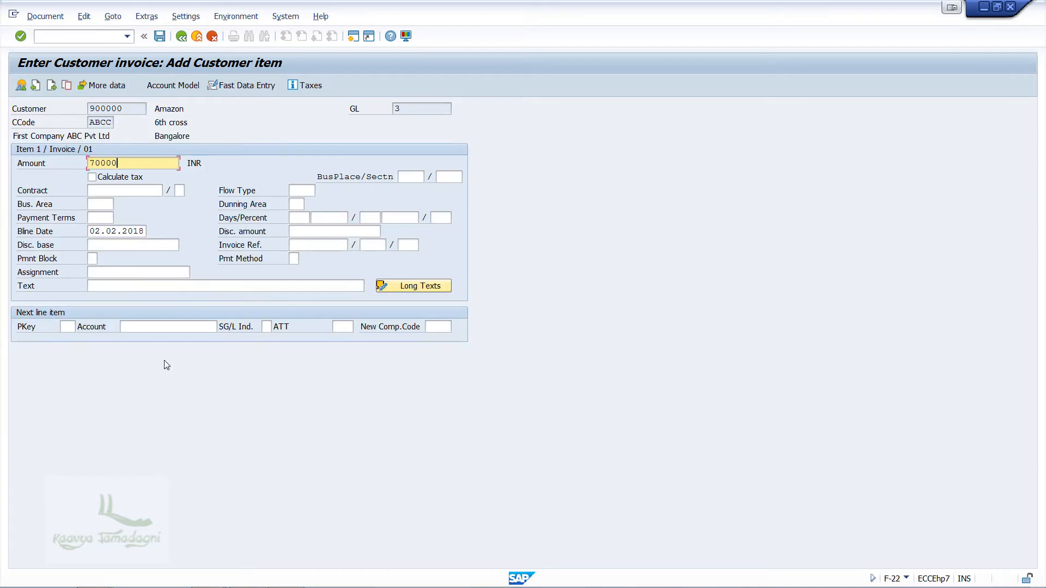
# Step: Add a posting key 50 line for 70000 to the Credit Sales G/L account, then simulate and post the invoice
pyautogui.click(69, 327)
pyautogui.write('50')
pyautogui.press('Tab')
pyautogui.write('200')
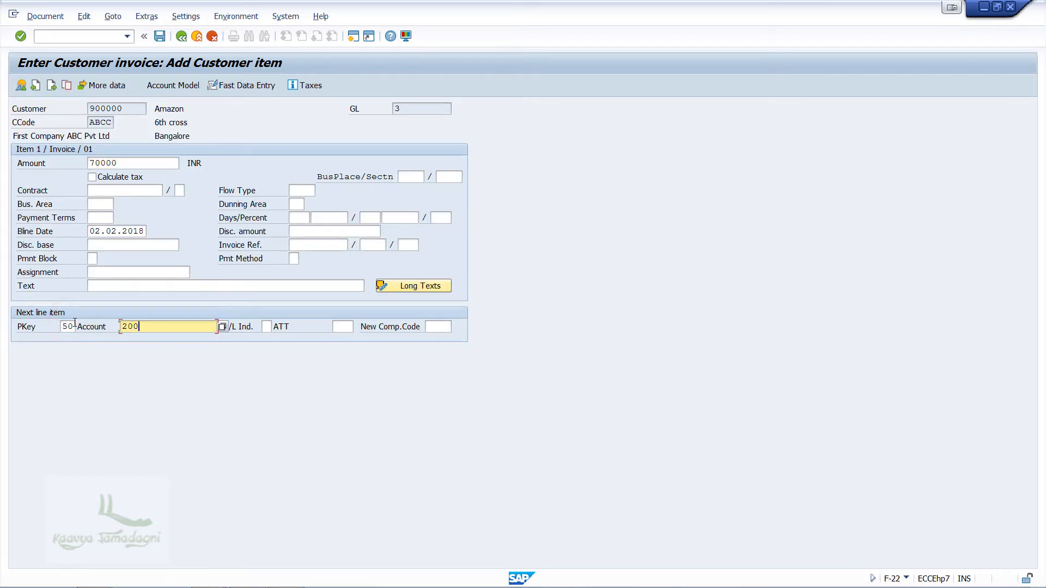
pyautogui.write('01')
pyautogui.press('Return')
pyautogui.write('70000')
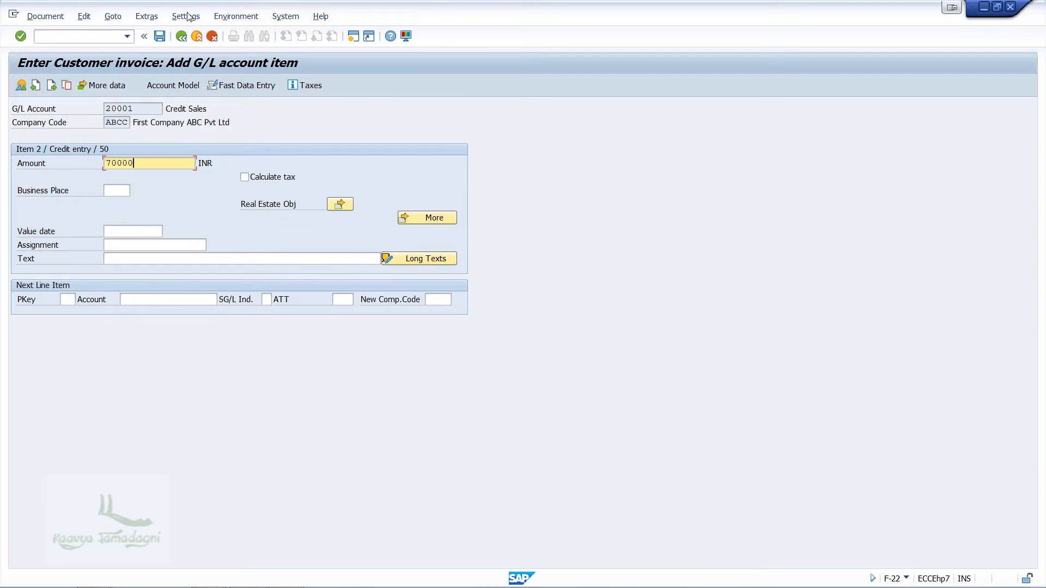
pyautogui.click(21, 86)
pyautogui.hotkey('ctrl', 's')
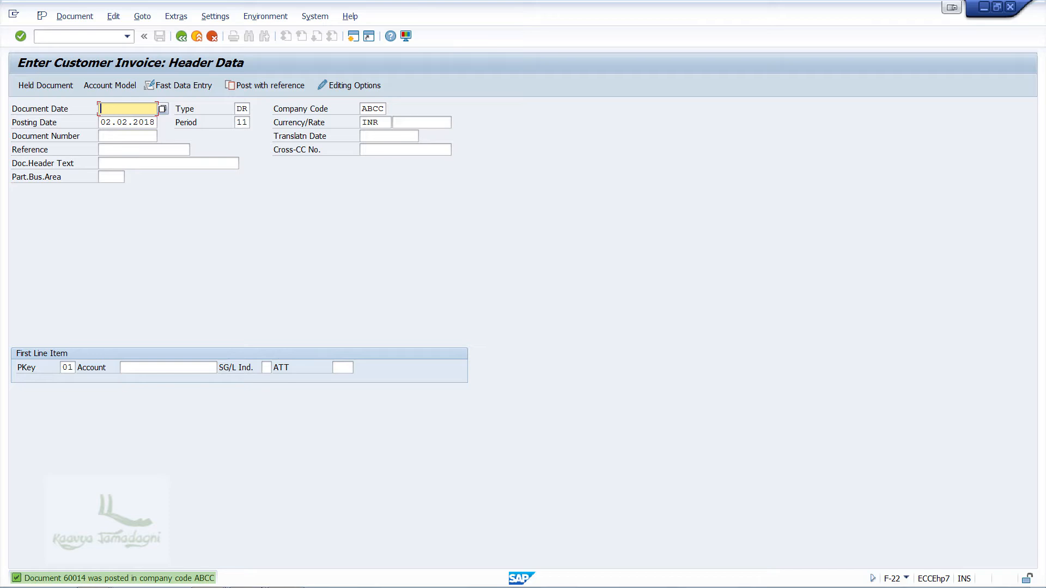
# Step: Refresh the Customer Line Item Display and the G/L Account Line Item Display to check the posted invoice
pyautogui.moveTo(215, 580)
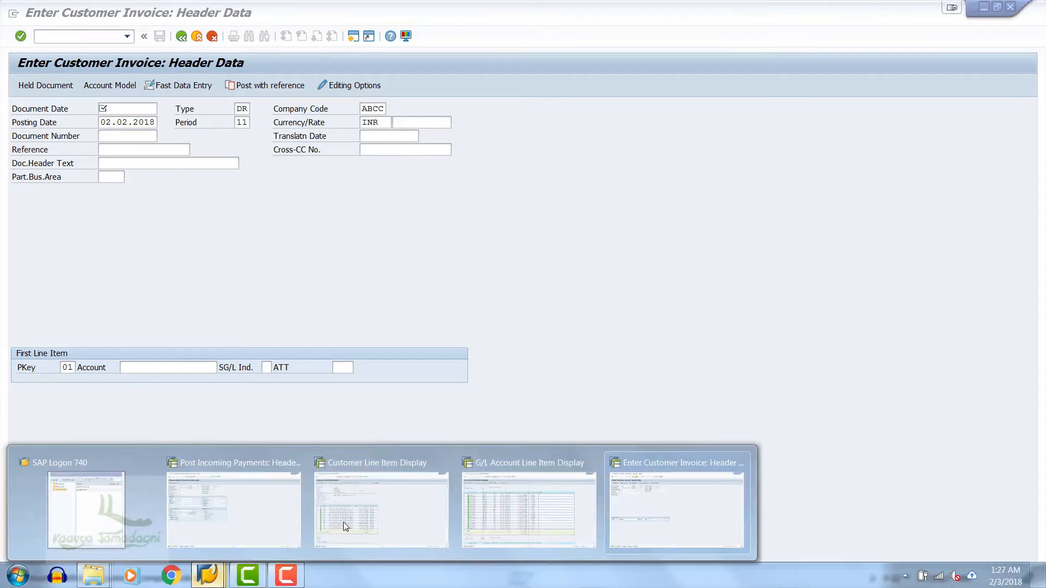
pyautogui.click(349, 521)
pyautogui.click(33, 16)
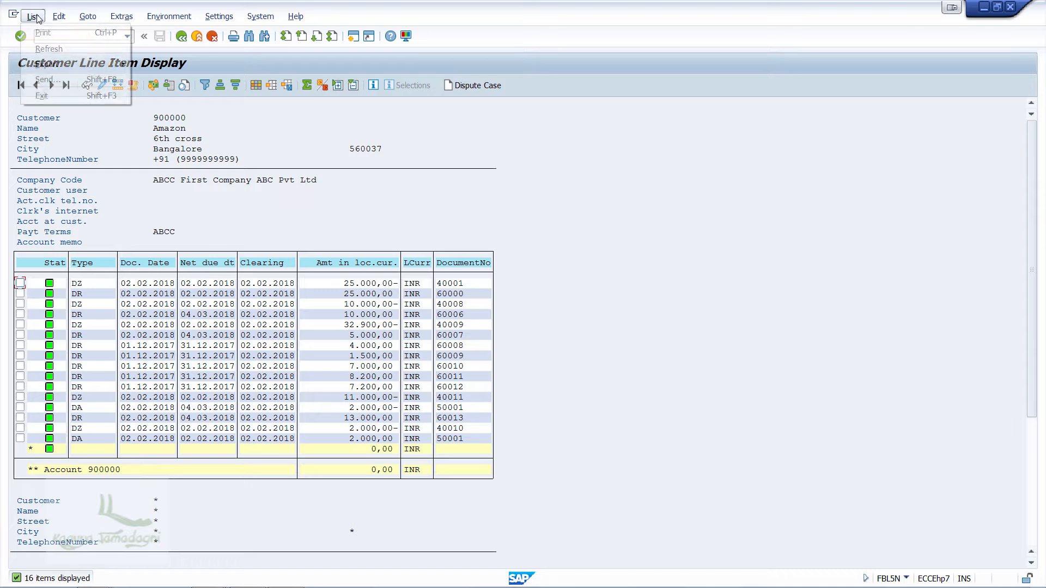
pyautogui.click(45, 48)
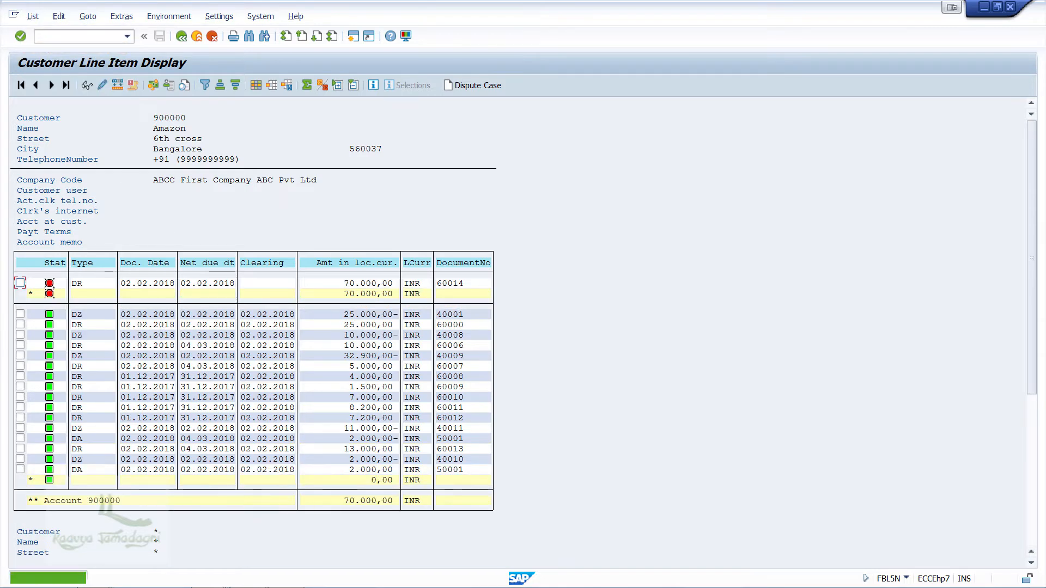
pyautogui.moveTo(204, 575)
pyautogui.click(480, 523)
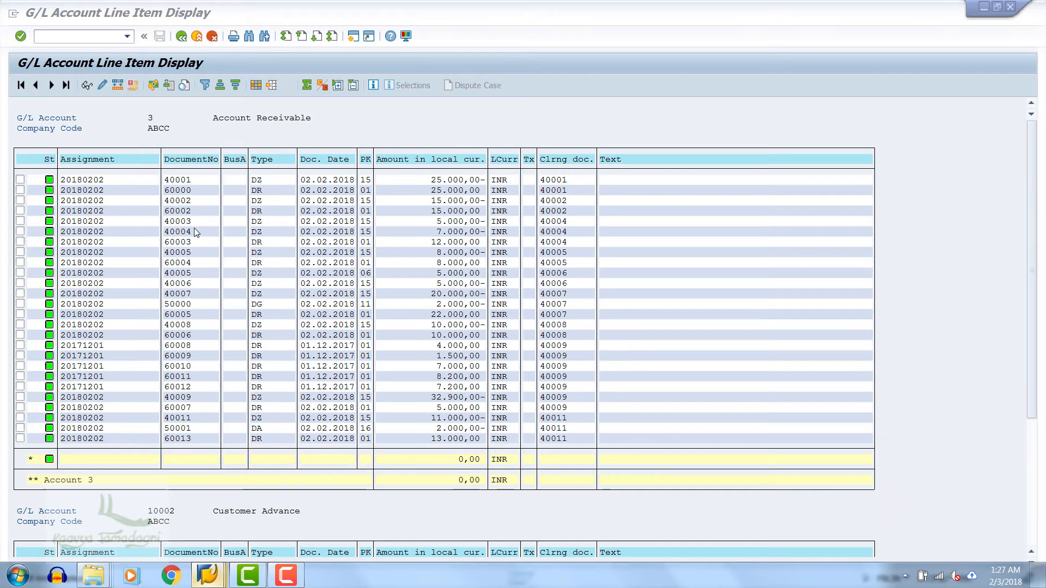
pyautogui.click(33, 16)
pyautogui.click(46, 49)
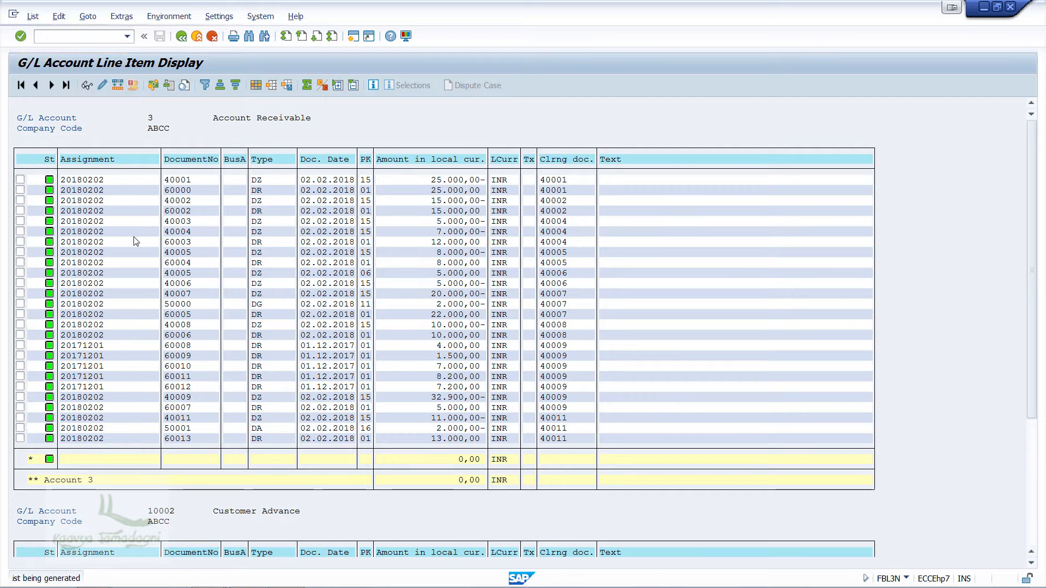
# Step: Return to the customer invoice session, exit it with /n and open the Incoming Payments transaction F-28
pyautogui.moveTo(202, 583)
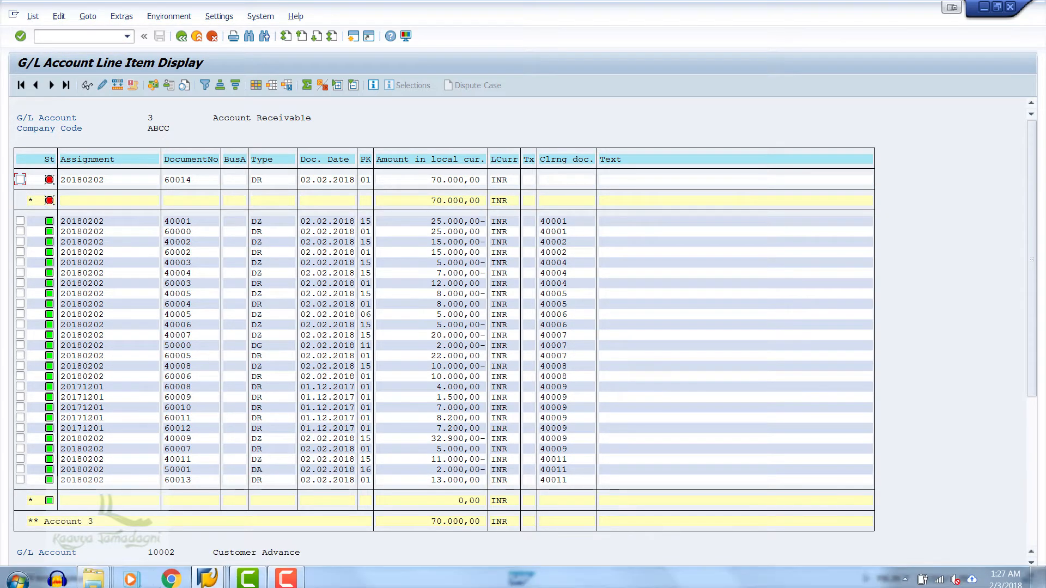
pyautogui.click(202, 576)
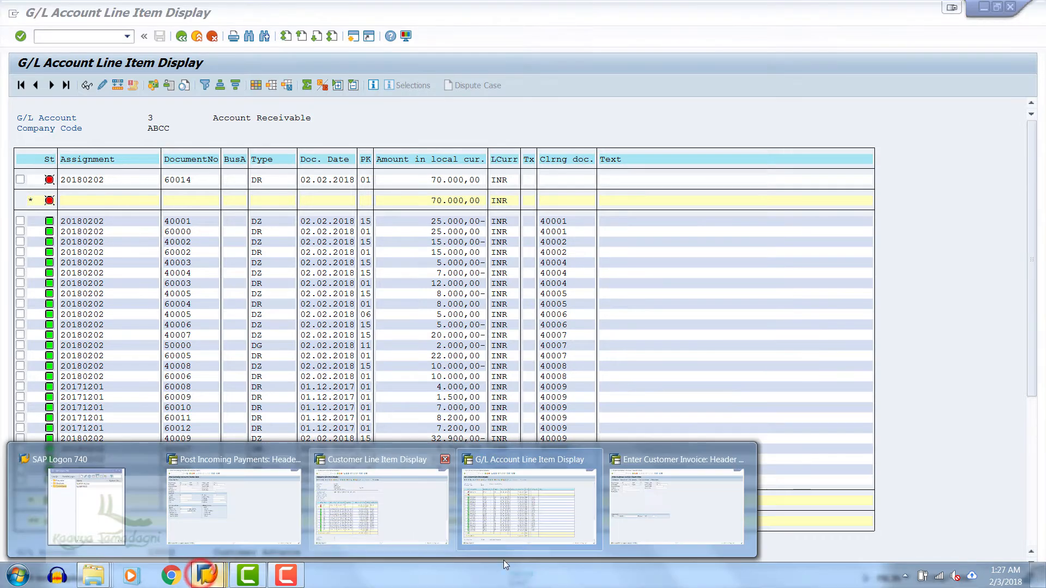
pyautogui.click(708, 519)
pyautogui.click(97, 37)
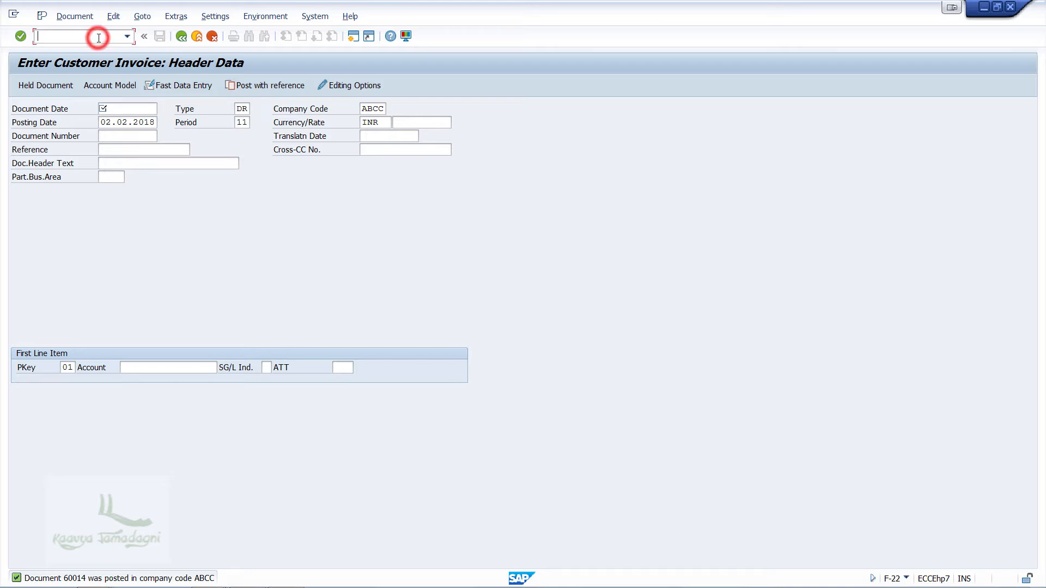
pyautogui.write('/n')
pyautogui.press('Return')
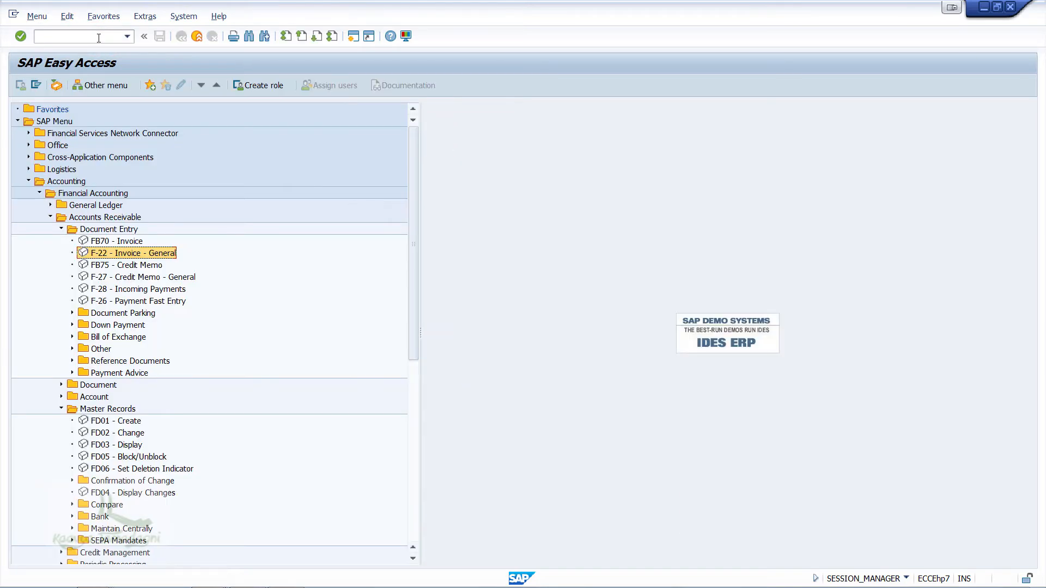
pyautogui.doubleClick(112, 290)
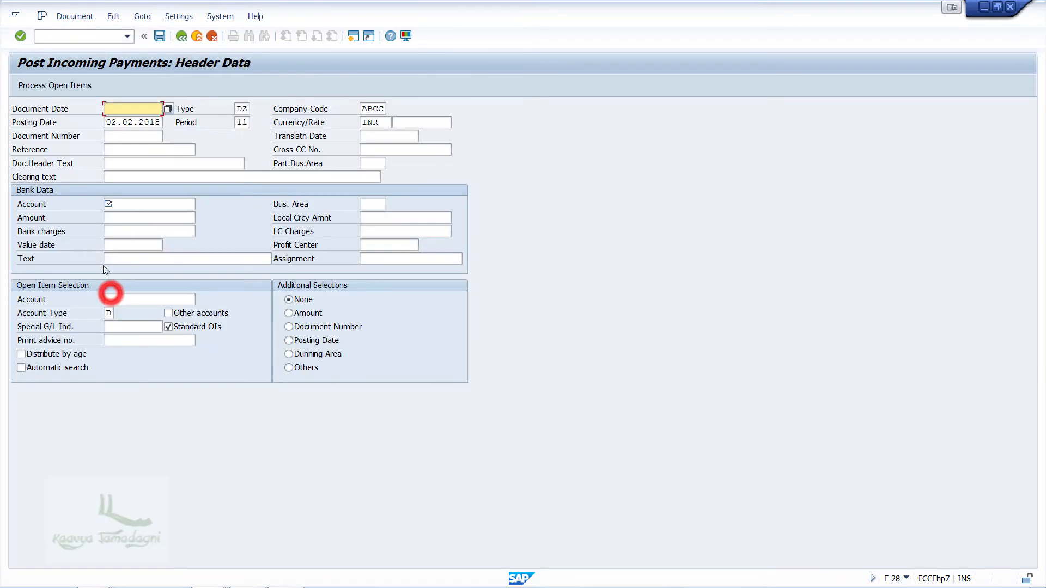
# Step: Enter the incoming payment dated 02.02.2018 with the bank account and amount 30000, and call up the Amazon customer's open items
pyautogui.click(167, 108)
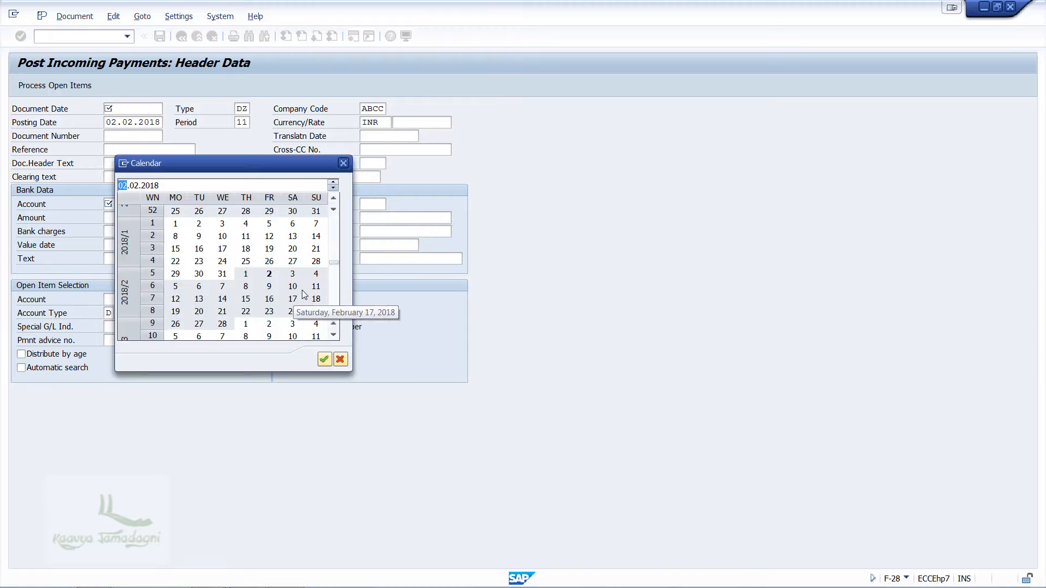
pyautogui.click(268, 274)
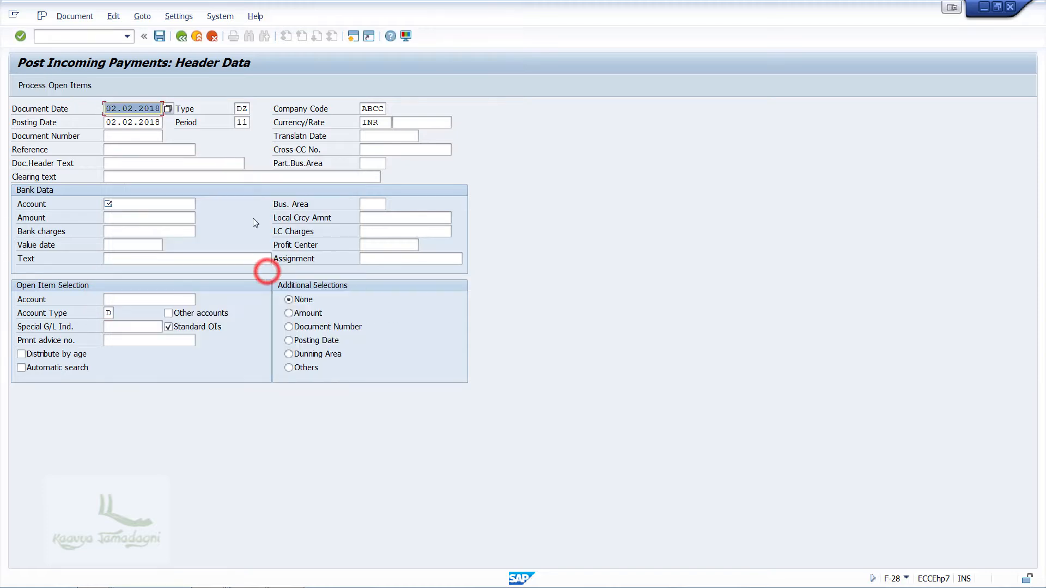
pyautogui.click(177, 204)
pyautogui.write('1')
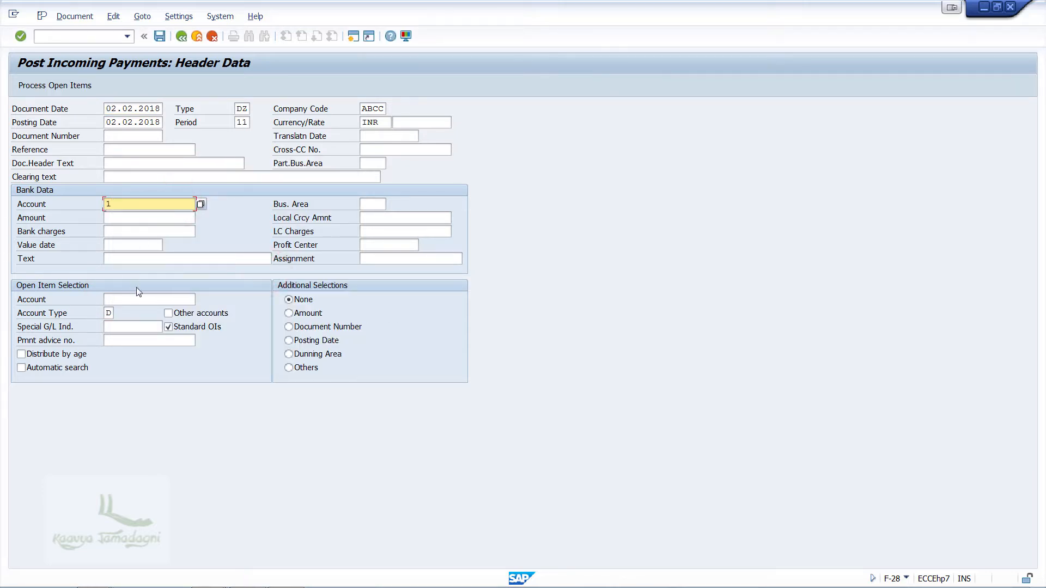
pyautogui.click(135, 217)
pyautogui.write('30000')
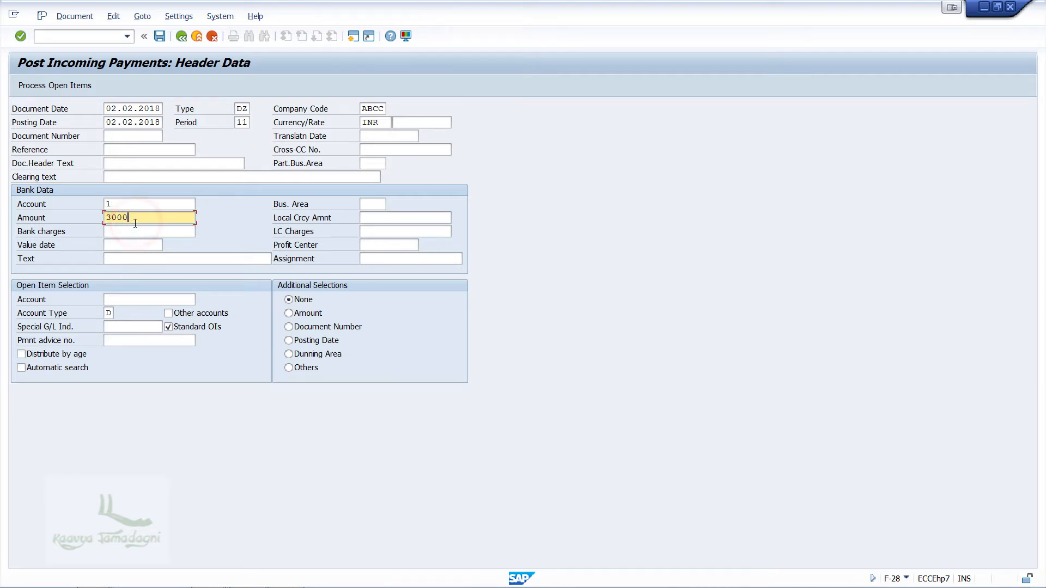
pyautogui.click(134, 297)
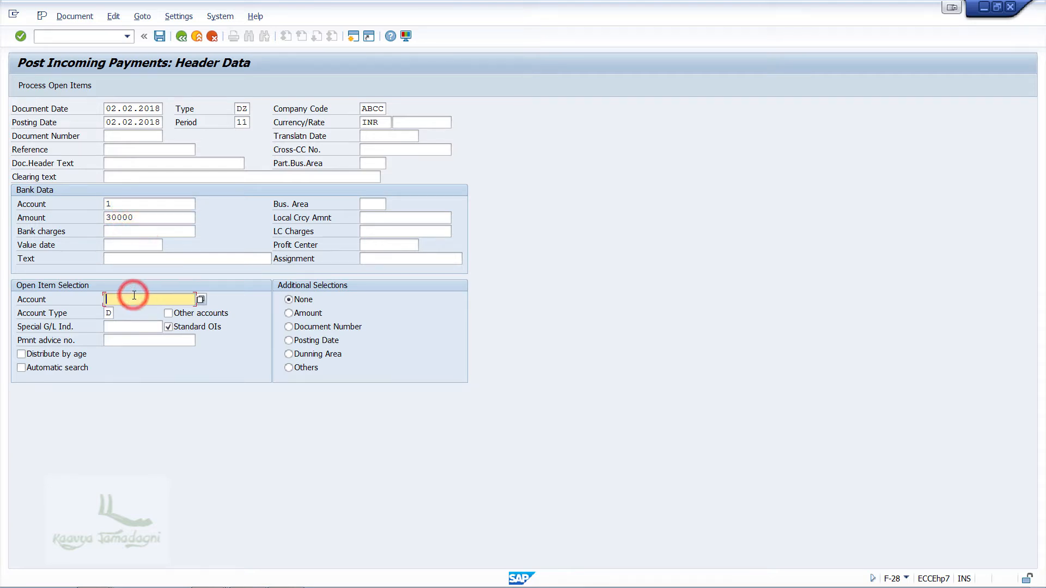
pyautogui.write('900000')
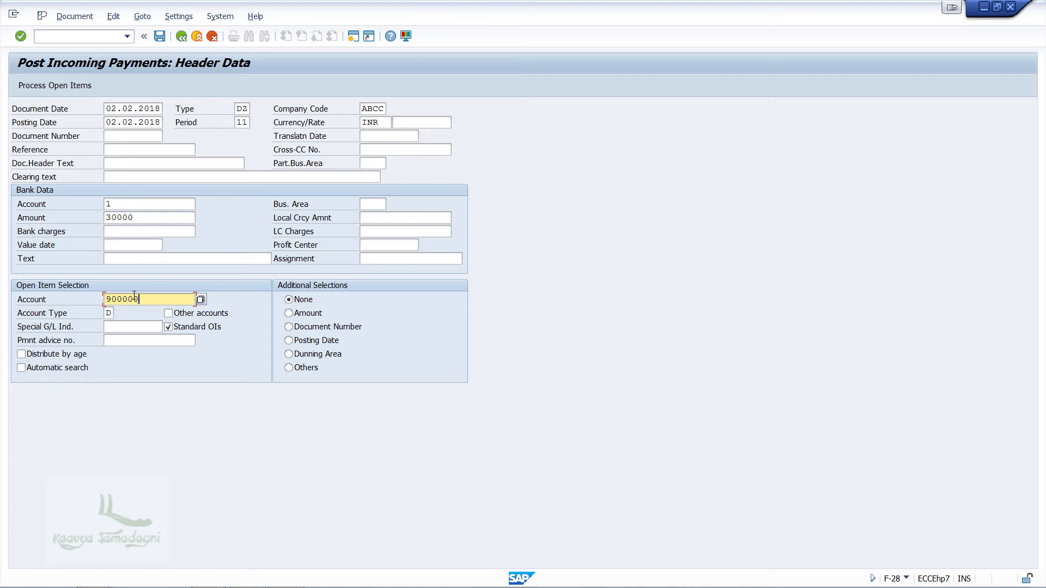
pyautogui.press('Return')
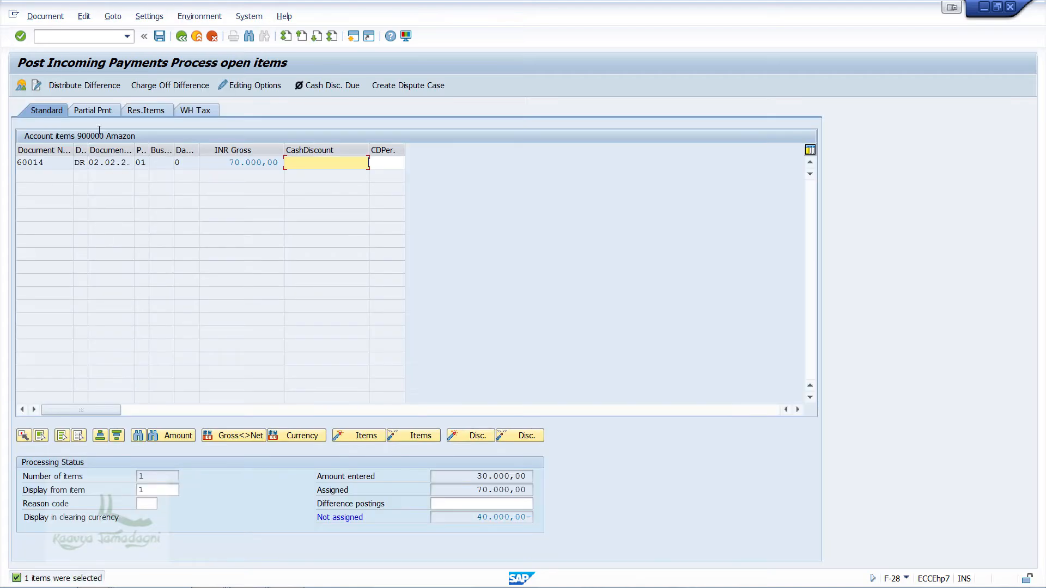
# Step: Assign 30000 as a partial payment against the open 70000 invoice and post the payment
pyautogui.click(95, 108)
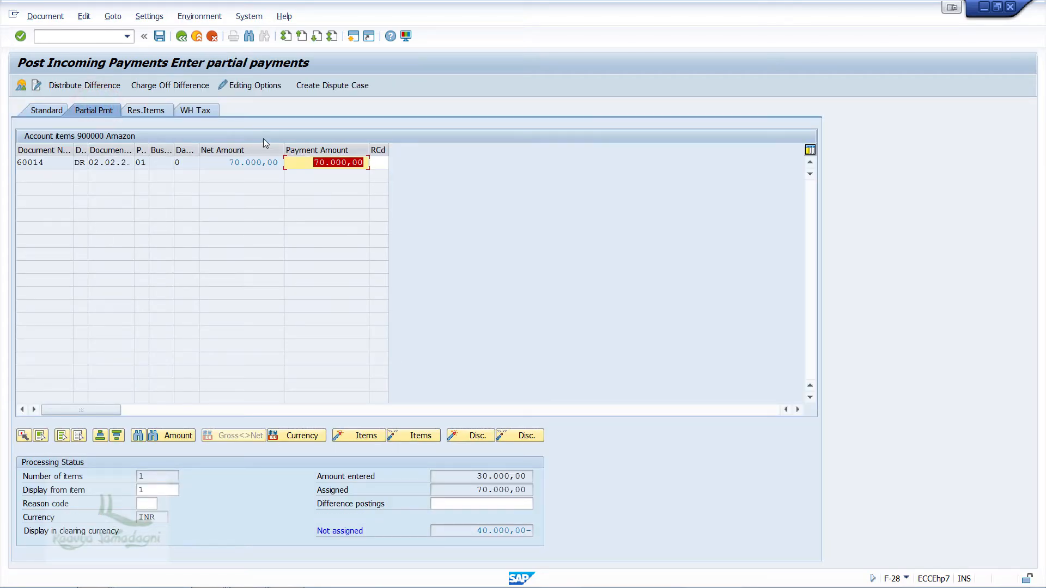
pyautogui.write('30000')
pyautogui.press('Return')
pyautogui.click(160, 37)
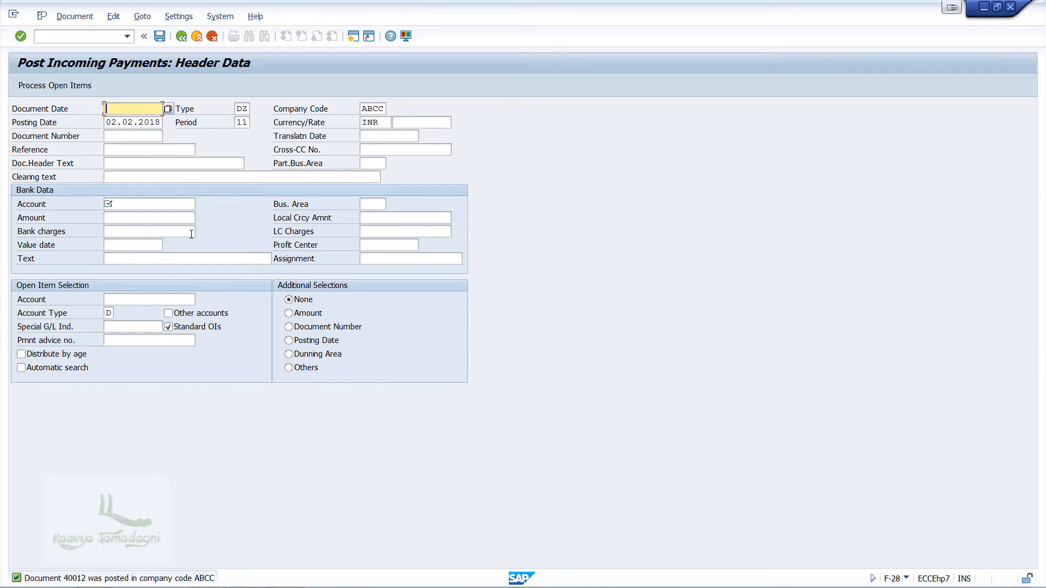
# Step: Refresh the Customer Line Item Display and the G/L Account Line Item Display to check the posted 30000 partial payment
pyautogui.click(205, 575)
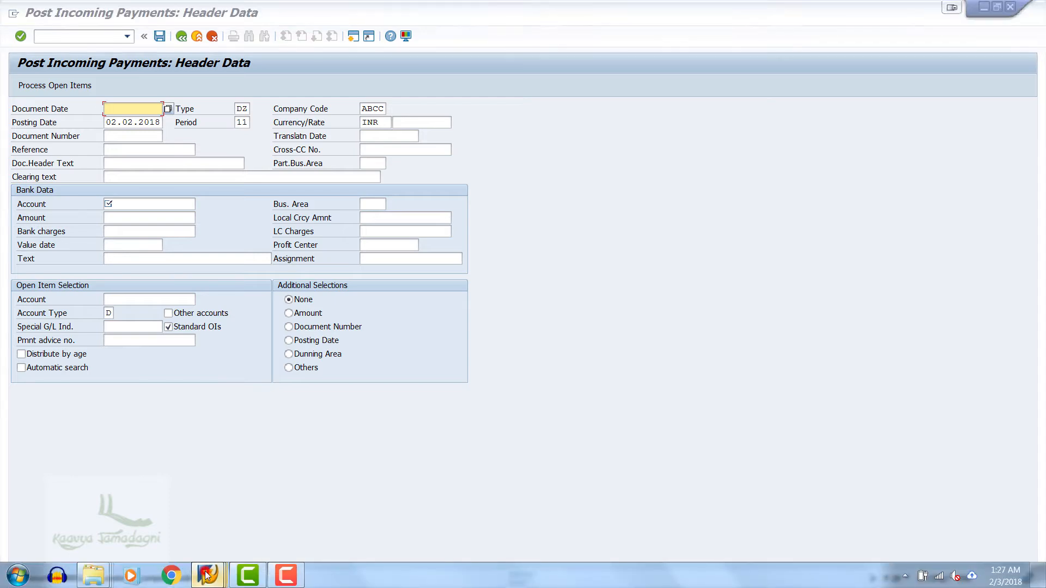
pyautogui.click(330, 515)
pyautogui.click(28, 16)
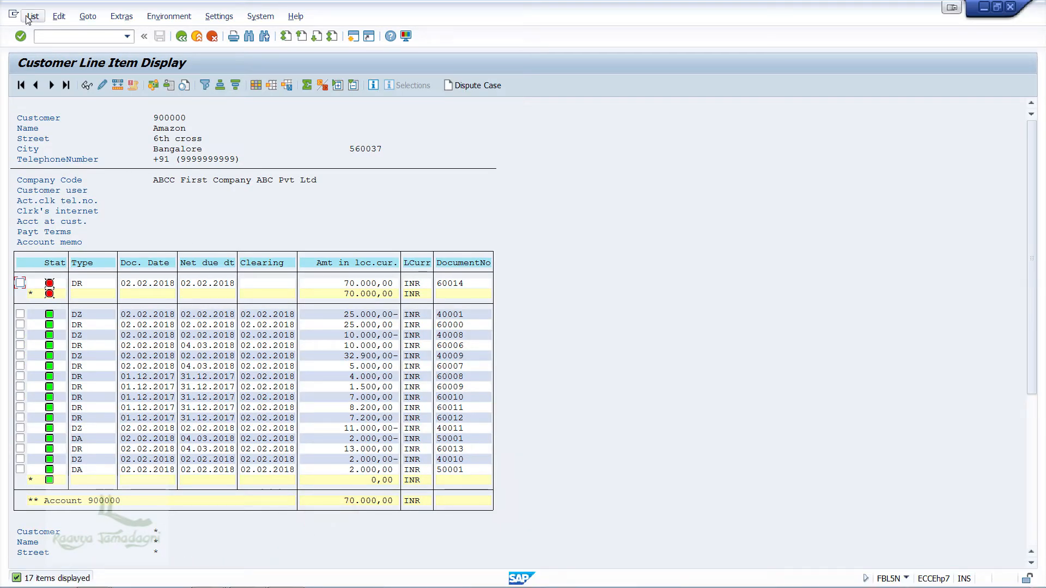
pyautogui.click(39, 48)
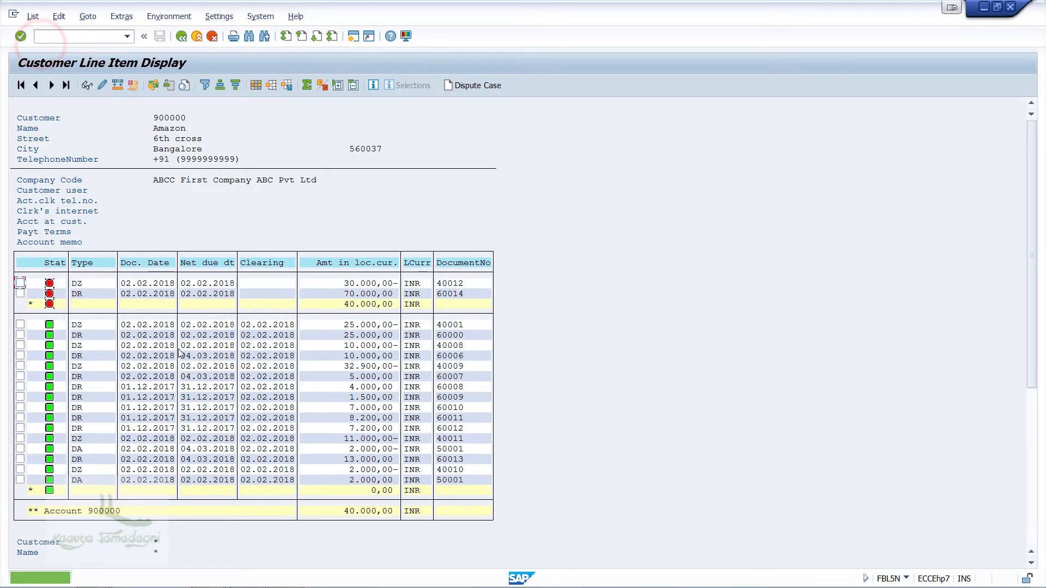
pyautogui.click(206, 575)
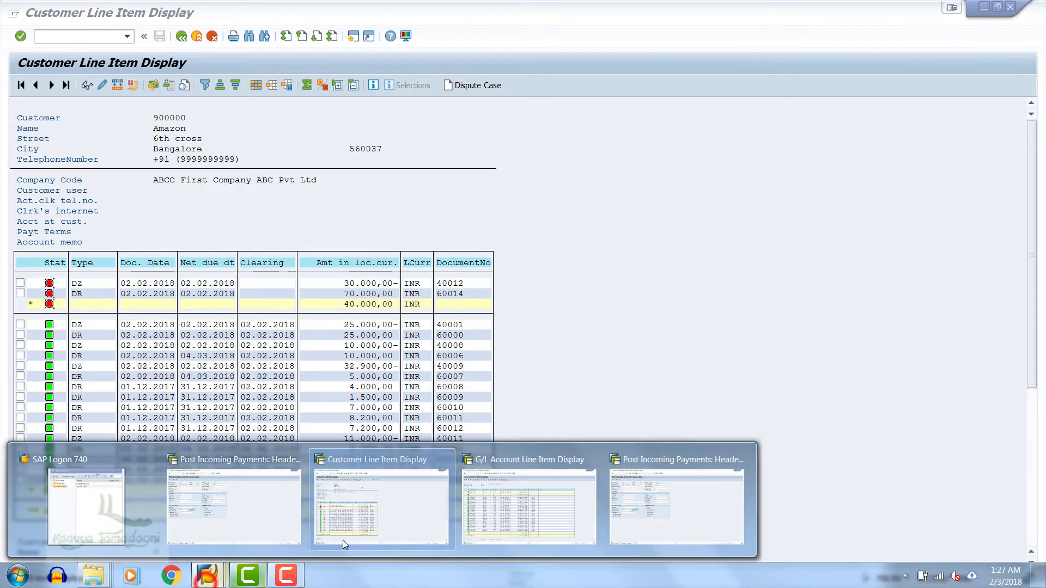
pyautogui.click(462, 502)
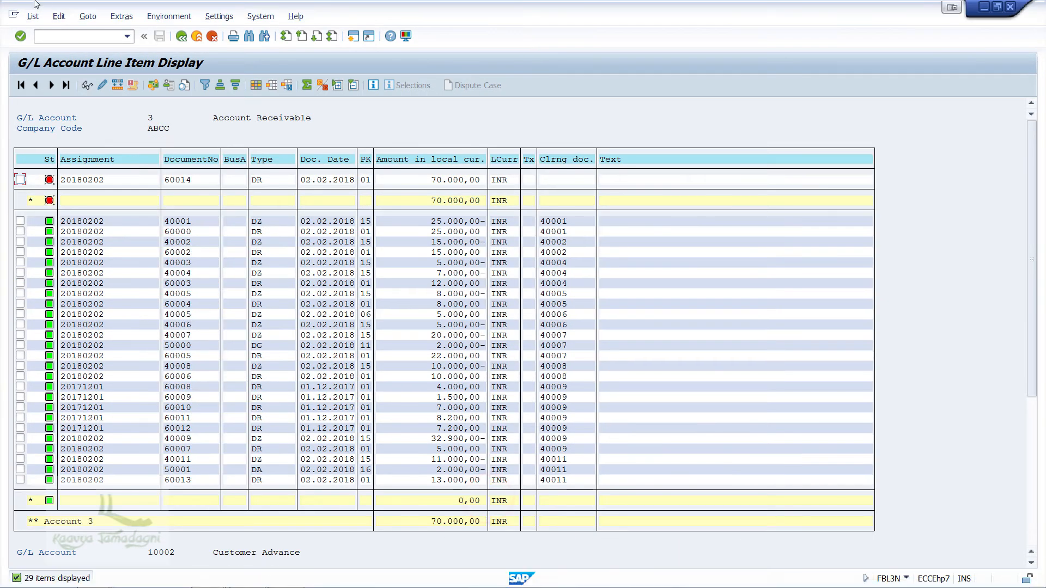
pyautogui.click(33, 16)
pyautogui.click(43, 49)
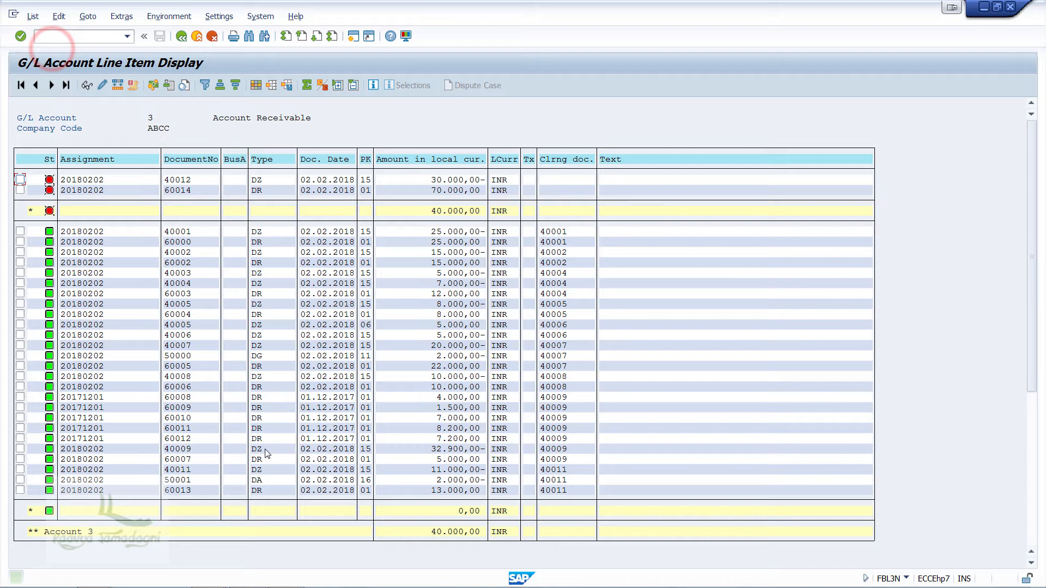
# Step: In the incoming payments session, enter a payment dated 02.02.2018 with the bank account and amount 40000, and call up the Amazon customer's open items
pyautogui.click(207, 574)
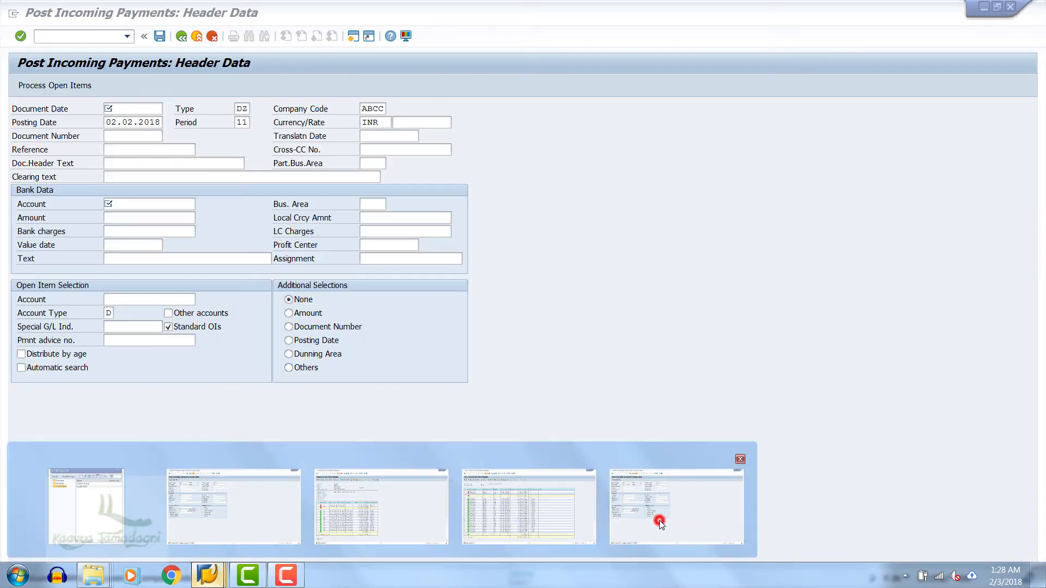
pyautogui.click(659, 521)
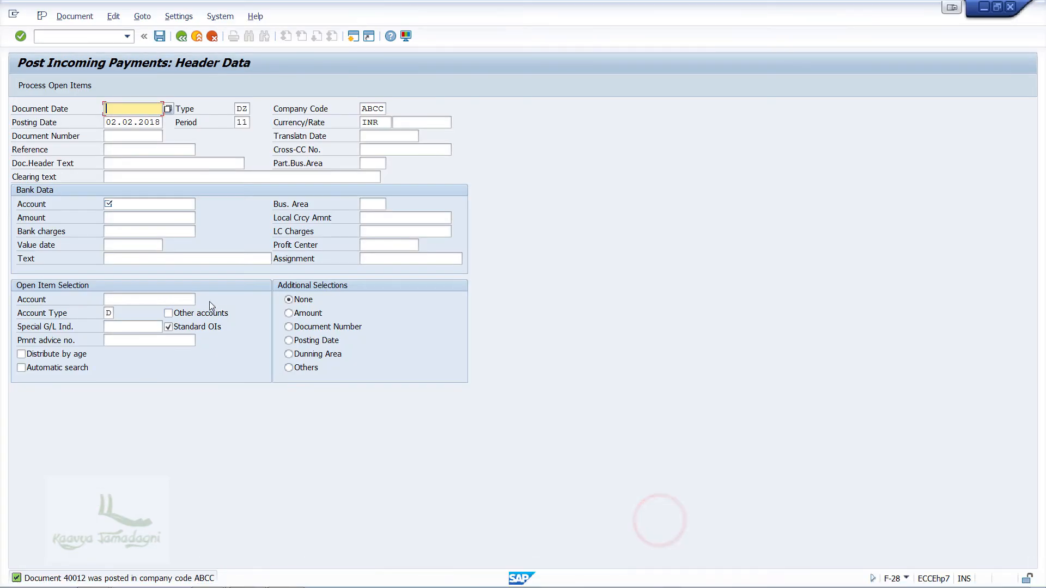
pyautogui.press('F4')
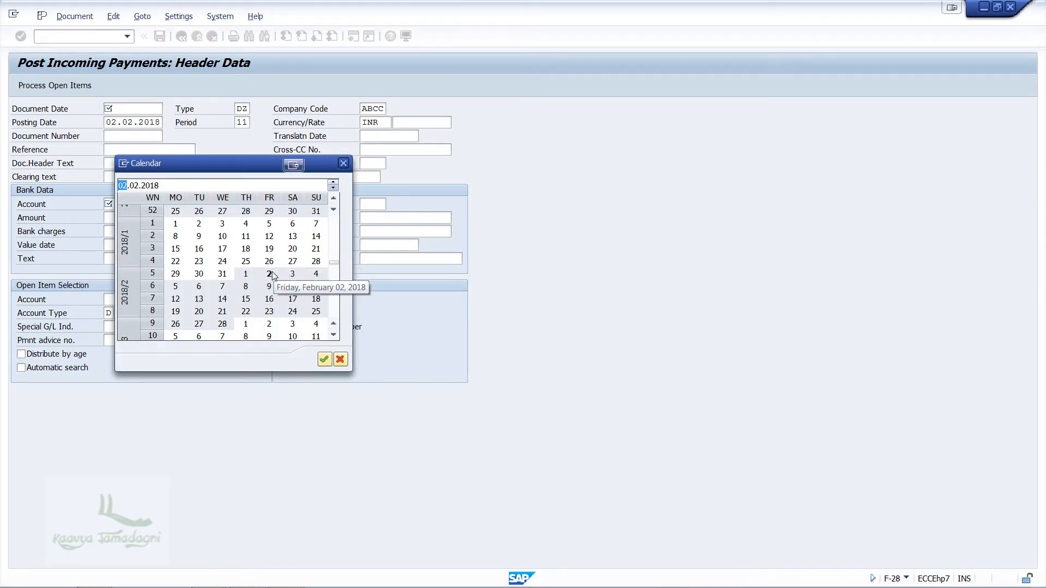
pyautogui.click(269, 274)
pyautogui.click(137, 207)
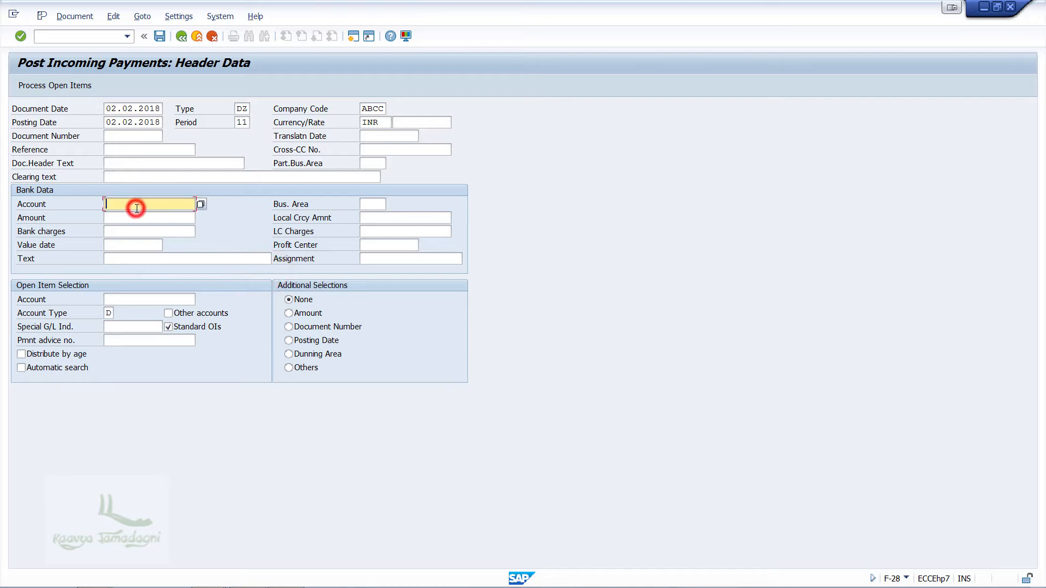
pyautogui.write('1')
pyautogui.click(132, 216)
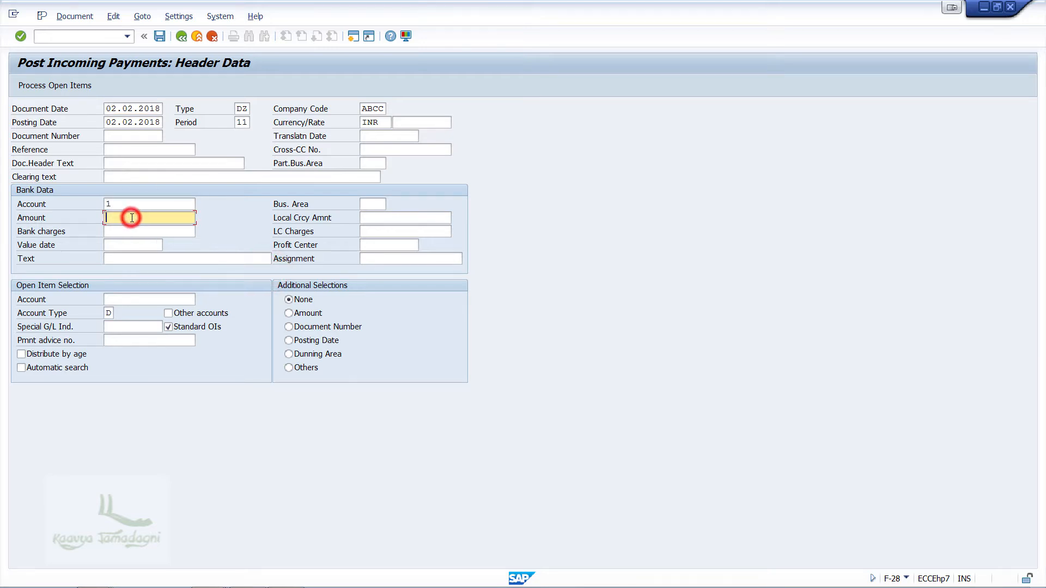
pyautogui.write('40000')
pyautogui.click(132, 302)
pyautogui.write('900000')
pyautogui.press('Return')
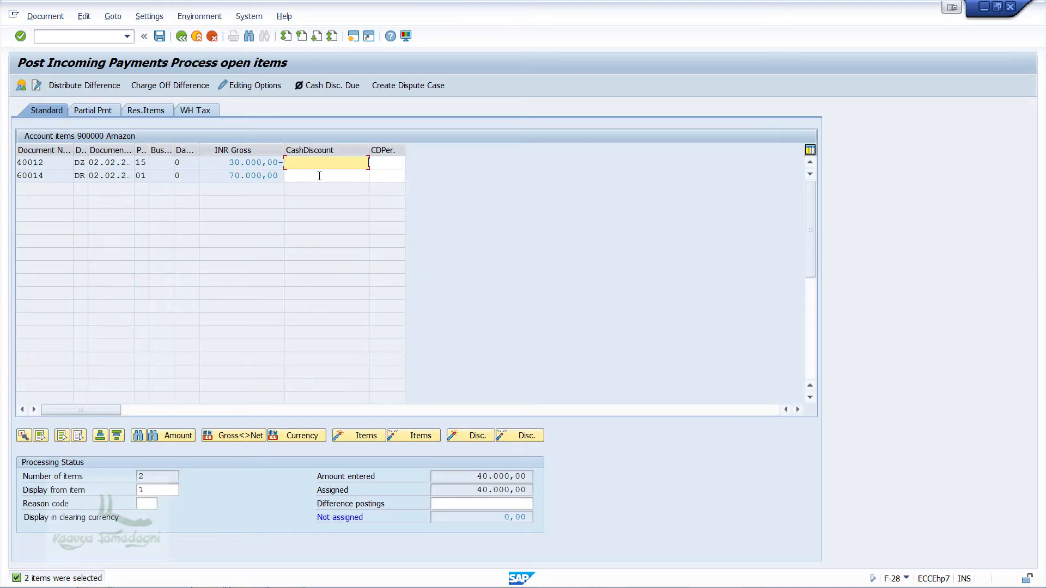
# Step: Deselect the 30000 payment item, assign 40000 as a partial payment against the 70000 invoice and post the payment
pyautogui.click(92, 110)
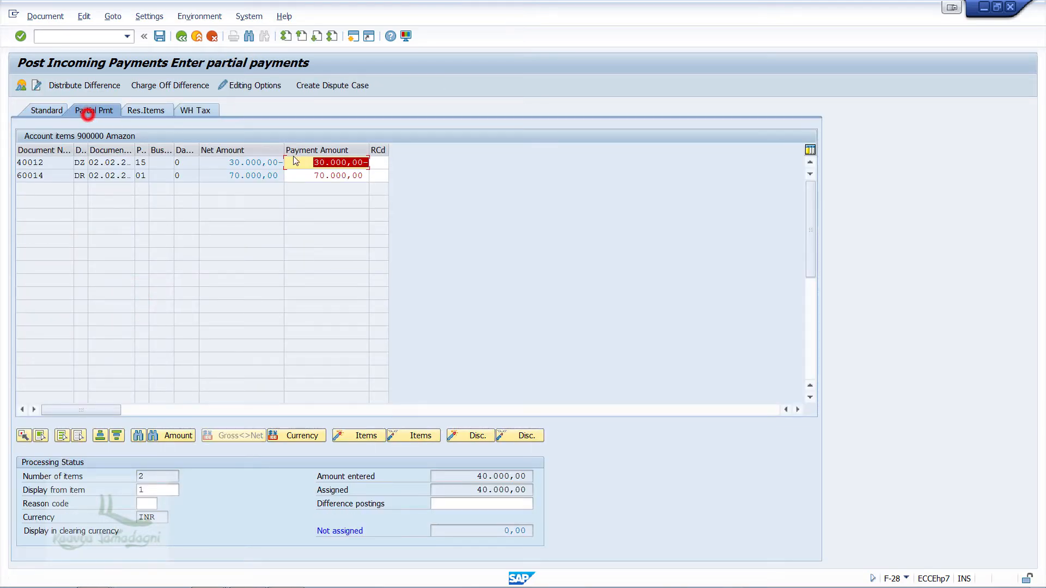
pyautogui.doubleClick(258, 163)
pyautogui.doubleClick(343, 175)
pyautogui.write('40000')
pyautogui.press('Return')
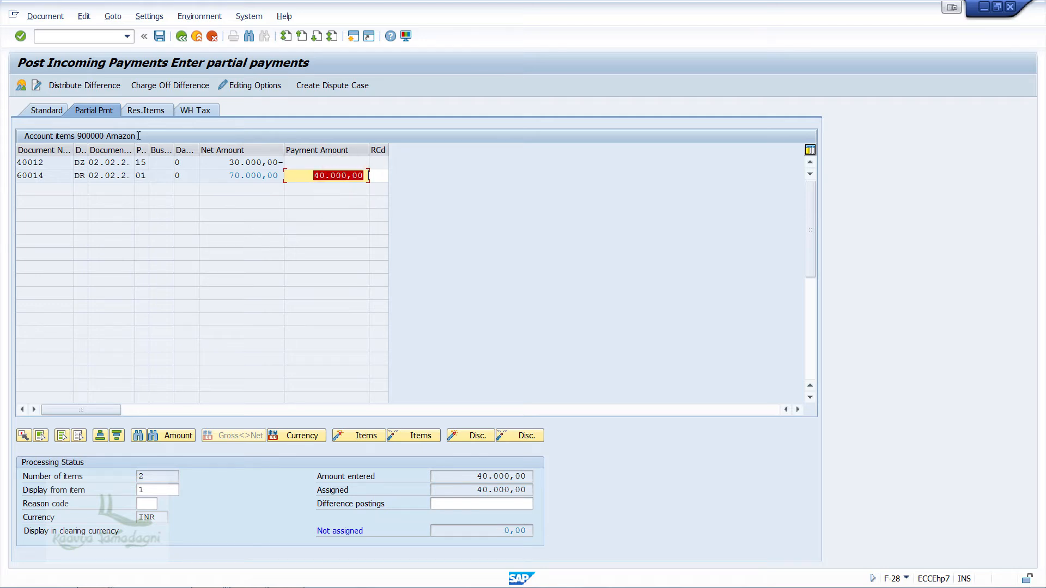
pyautogui.click(161, 40)
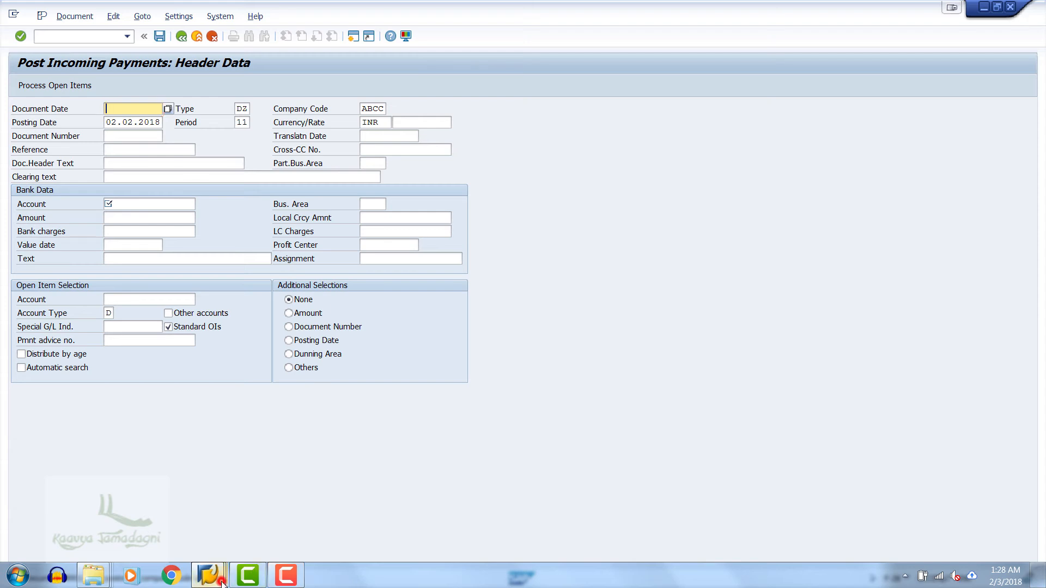
# Step: Refresh the customer and G/L account line item displays to check the posted 40000 partial payment
pyautogui.click(218, 576)
pyautogui.click(392, 507)
pyautogui.click(31, 17)
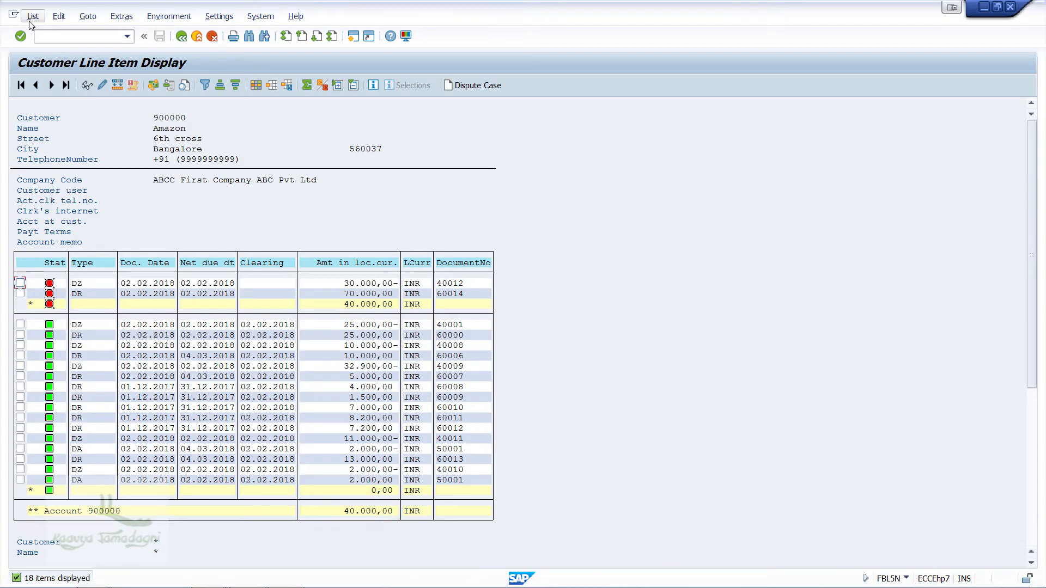
pyautogui.click(46, 49)
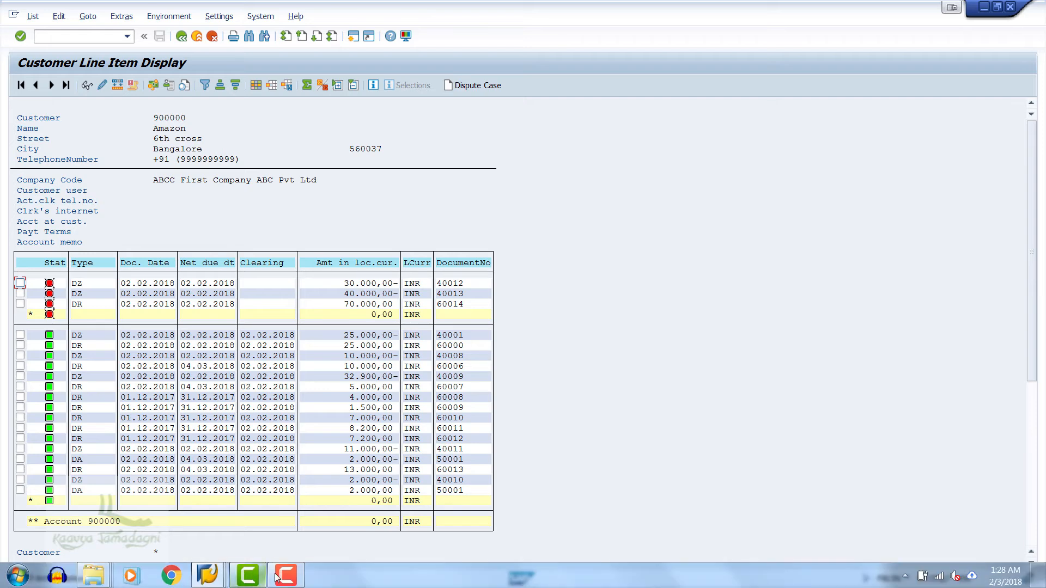
pyautogui.moveTo(243, 569)
pyautogui.click(501, 500)
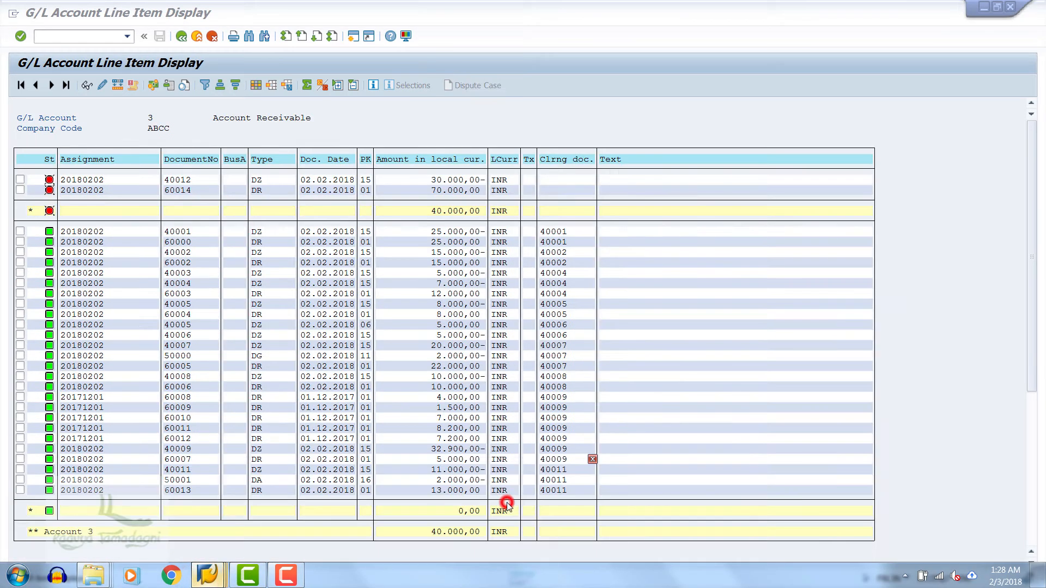
pyautogui.click(34, 16)
pyautogui.click(44, 45)
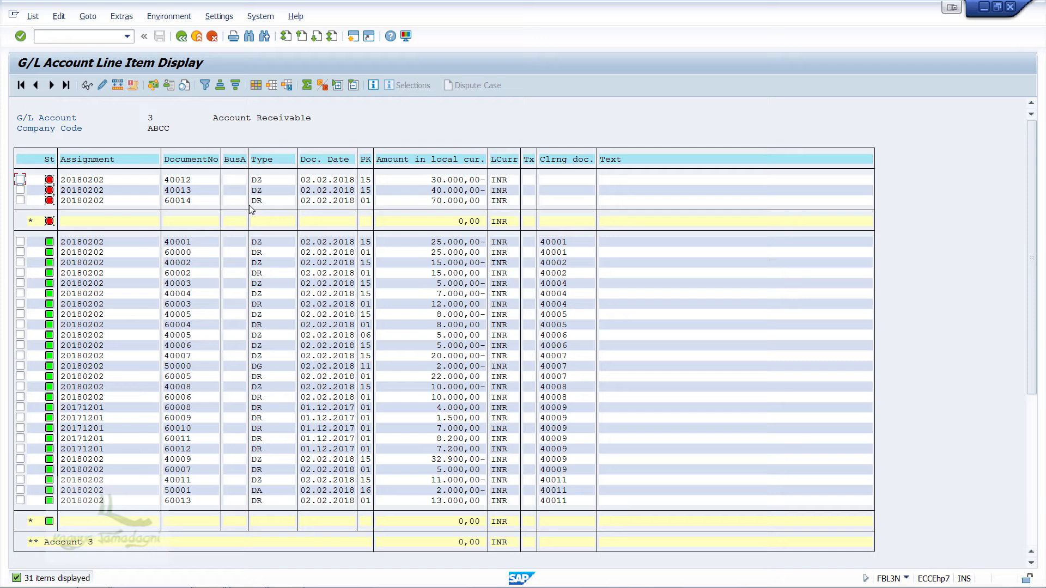
# Step: Return to the incoming payments session and exit the transaction with /n
pyautogui.click(207, 575)
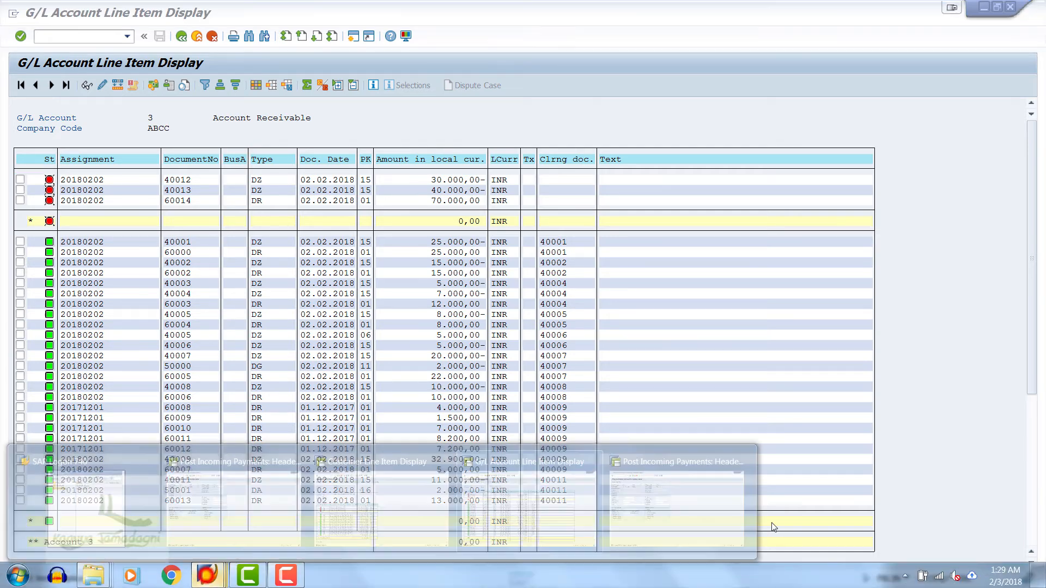
pyautogui.click(708, 522)
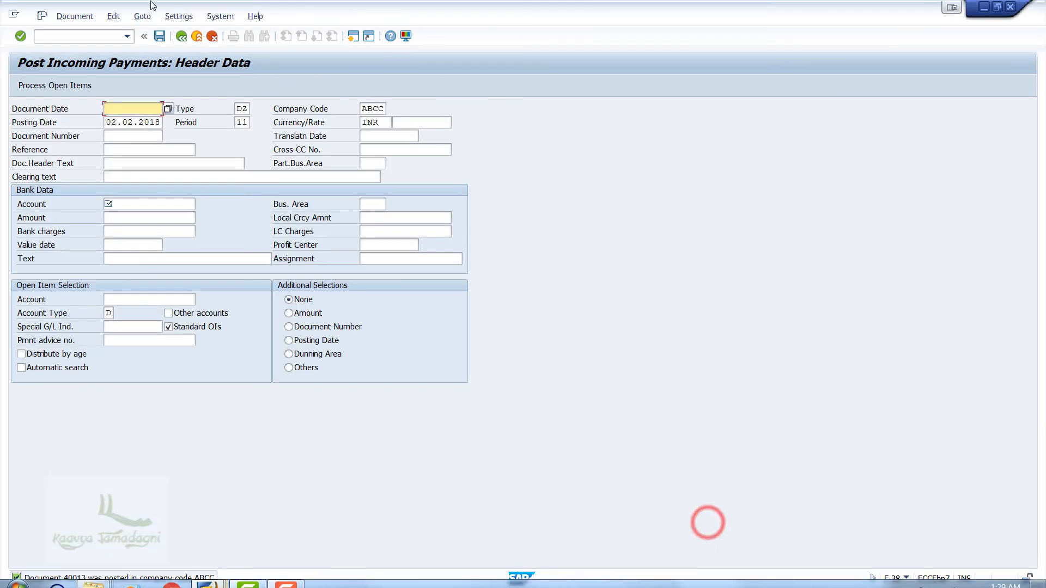
pyautogui.click(86, 37)
pyautogui.write('/')
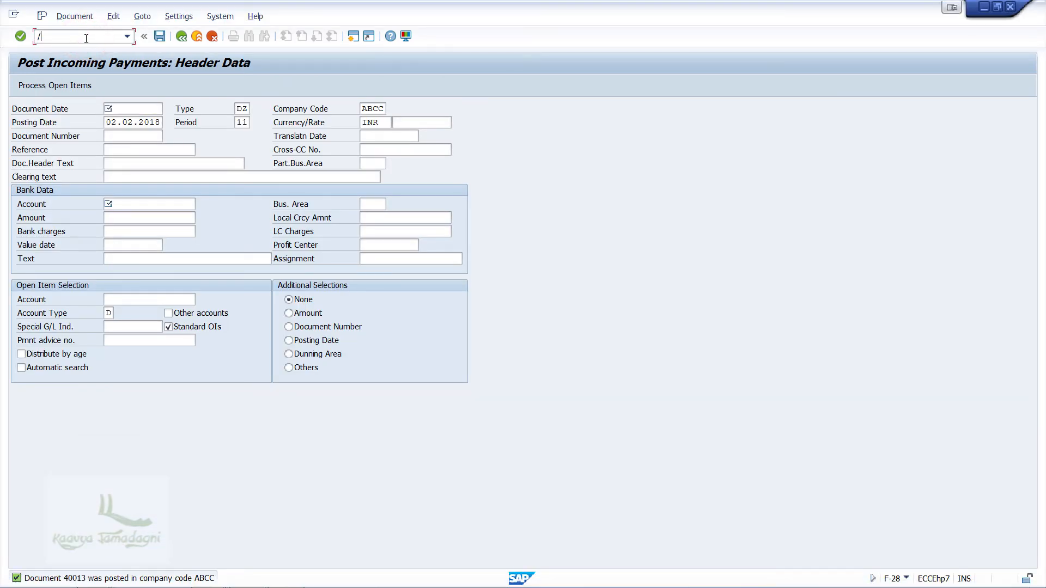
pyautogui.write('n')
pyautogui.press('Return')
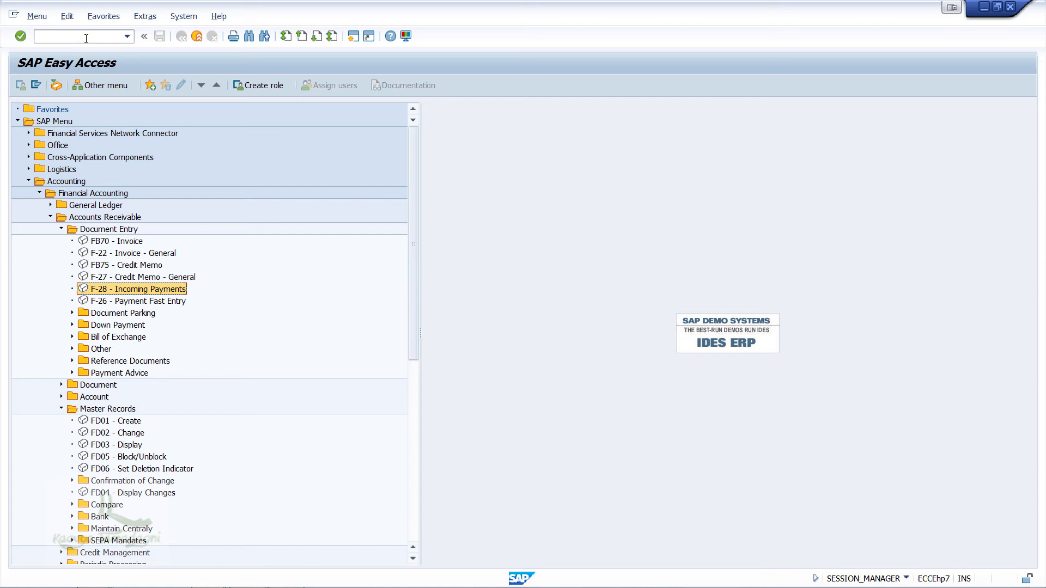
# Step: Collapse the Master Records and Document Entry folders and open transaction F-32 - Clear from the Accounts Receivable Account folder
pyautogui.click(56, 409)
pyautogui.click(61, 229)
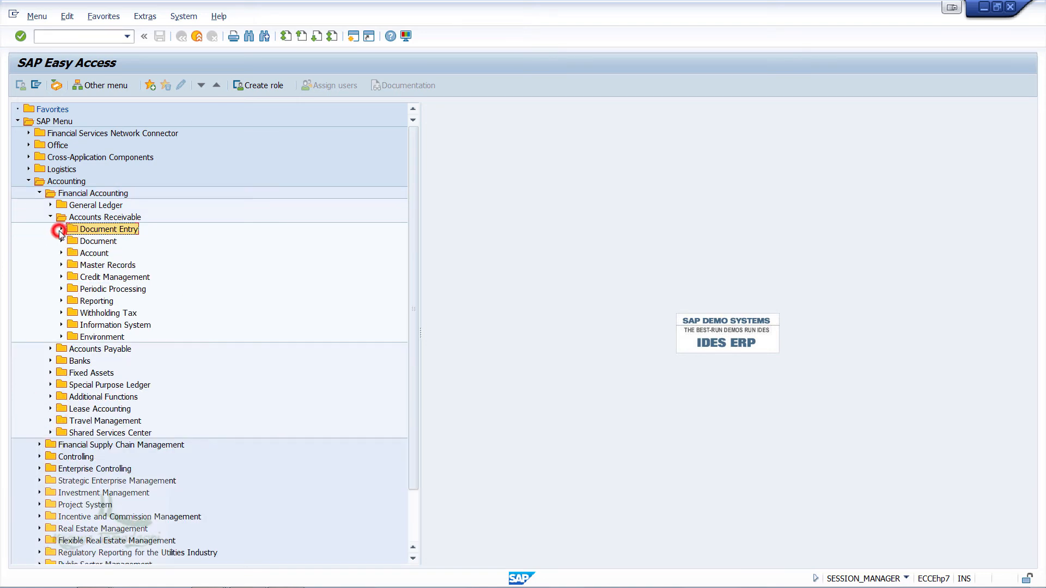
pyautogui.click(61, 253)
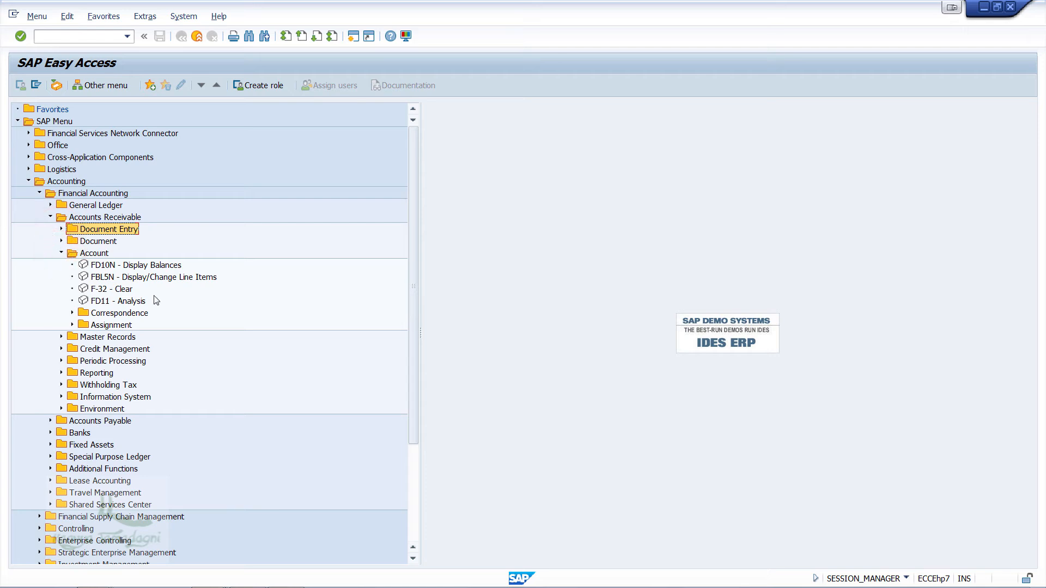
pyautogui.click(118, 290)
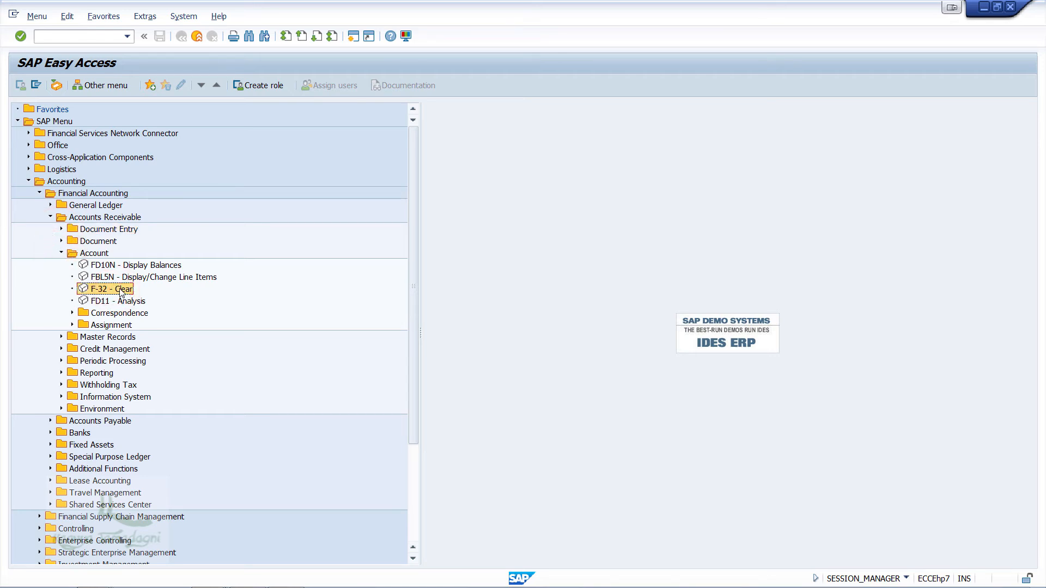
pyautogui.doubleClick(121, 291)
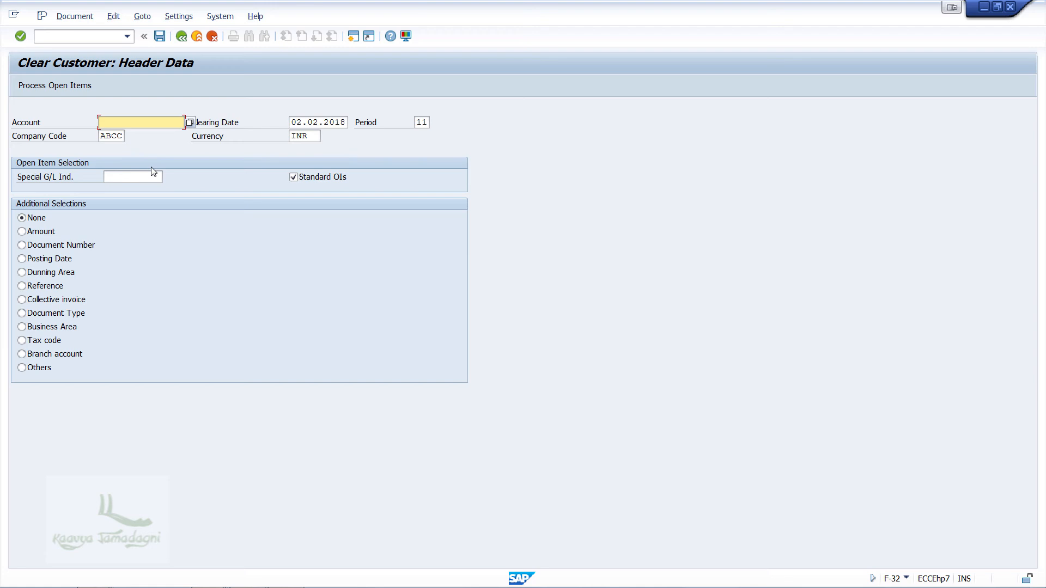
# Step: Enter the Amazon customer's account, process its open items and post the clearing
pyautogui.write('900000')
pyautogui.click(74, 85)
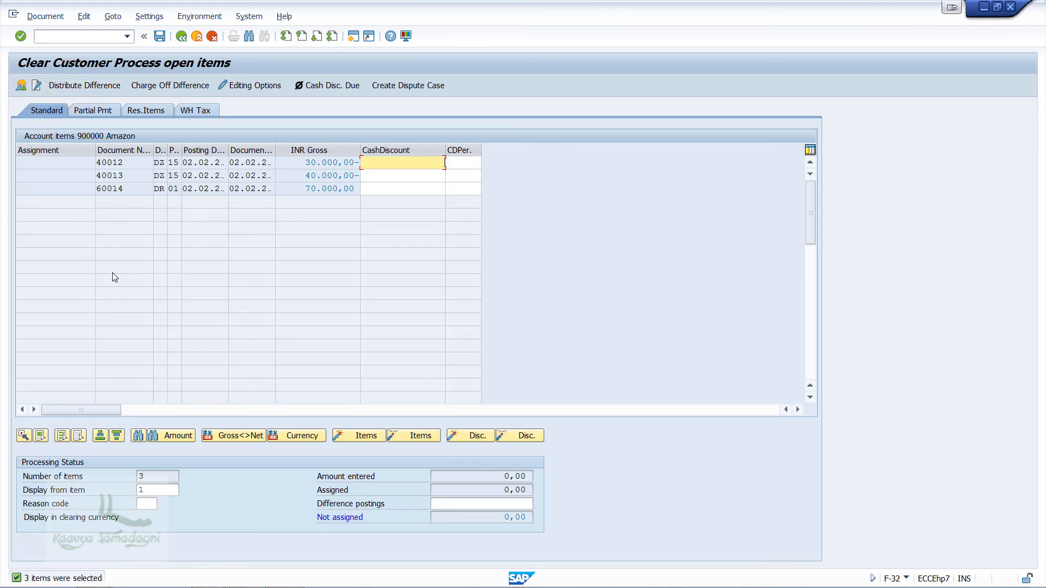
pyautogui.click(160, 37)
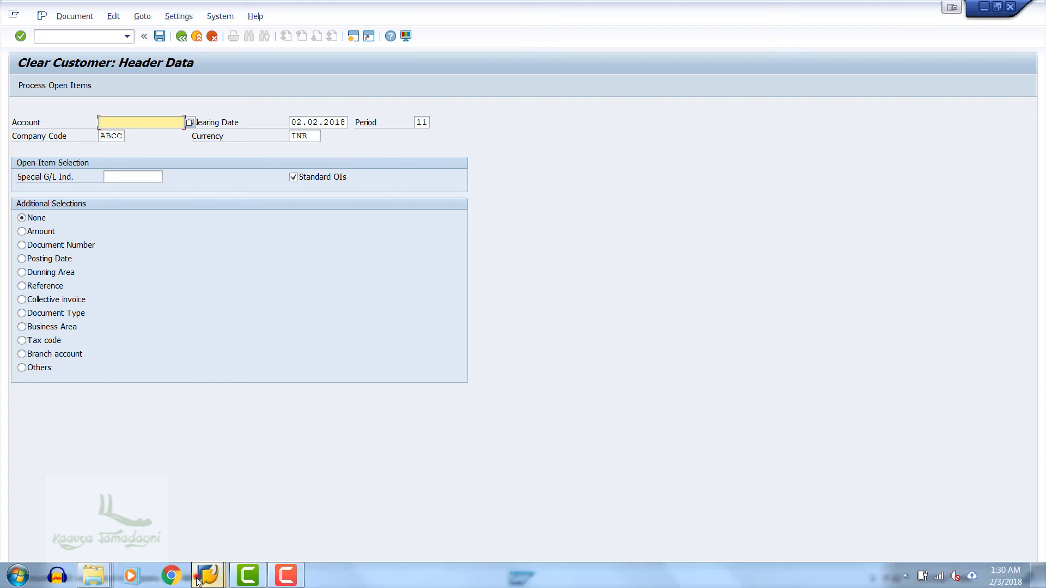
# Step: Switch to the customer line item display and refresh it to check the Amazon items after clearing
pyautogui.moveTo(207, 574)
pyautogui.moveTo(234, 522)
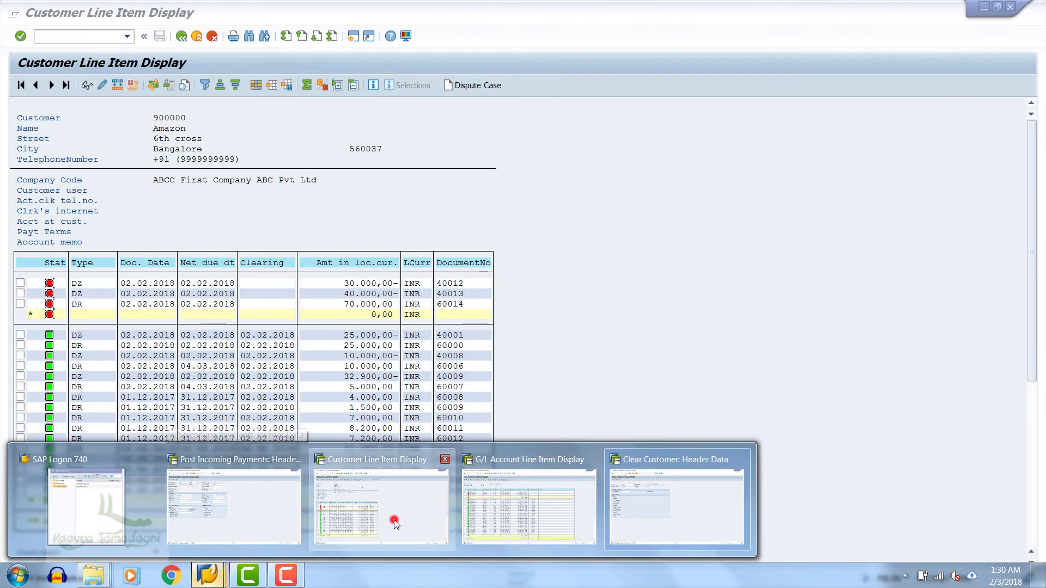
pyautogui.click(394, 520)
pyautogui.click(41, 19)
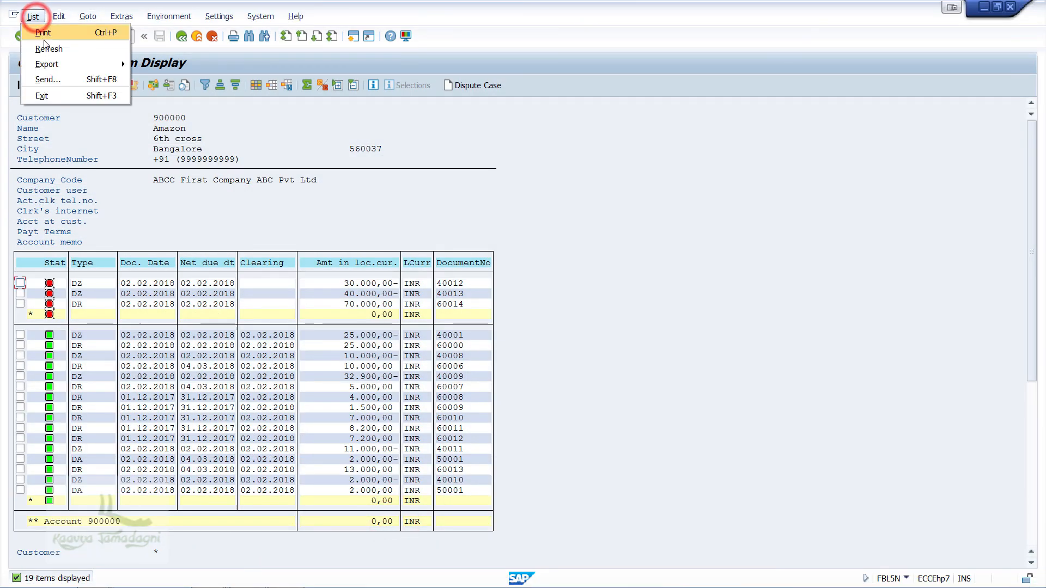
pyautogui.click(46, 48)
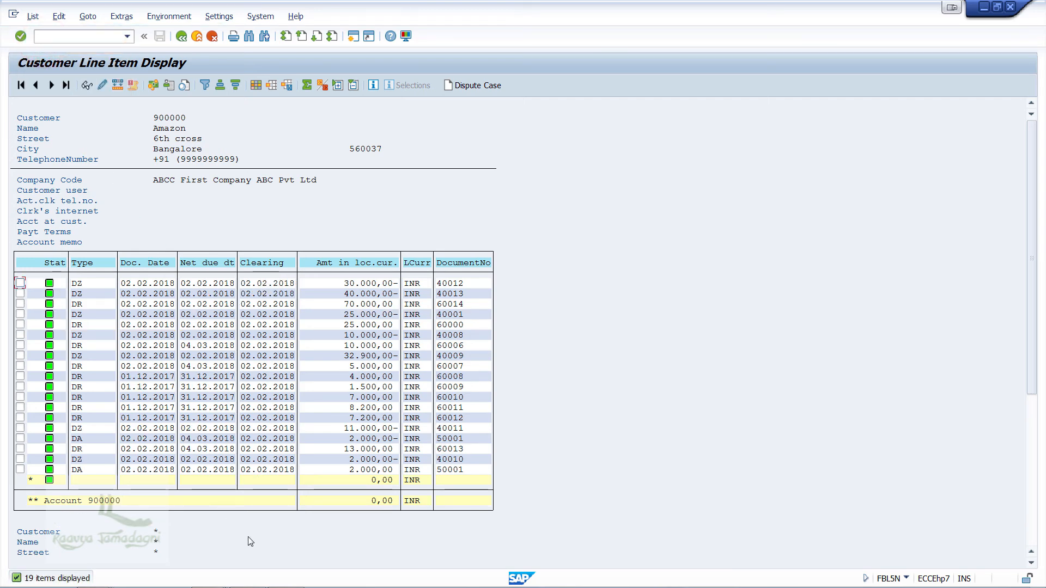
# Step: Switch to the G/L account line item display, refresh it and review the Account Receivable and Customer Advance items
pyautogui.moveTo(209, 576)
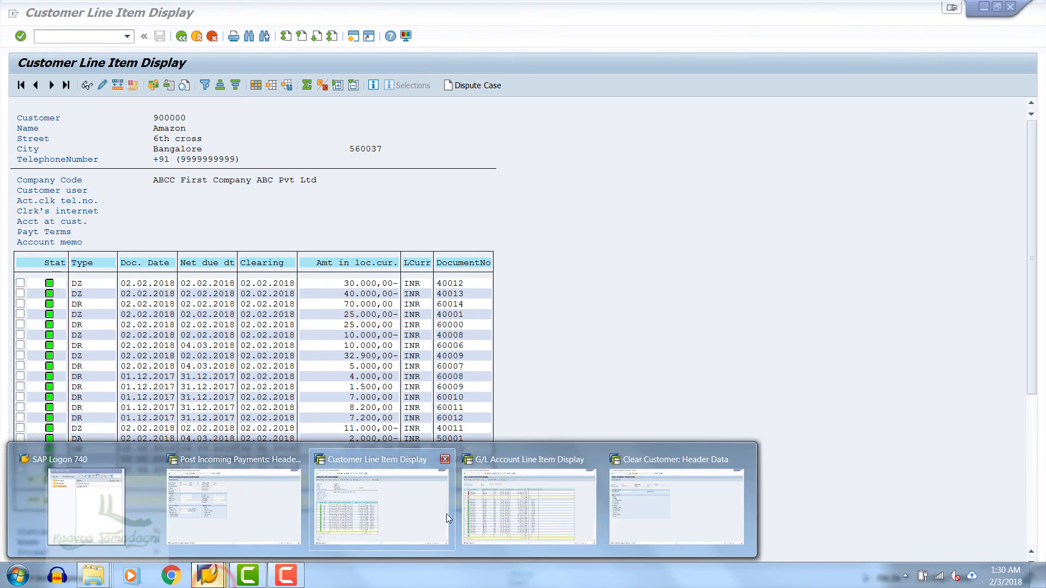
pyautogui.click(521, 500)
pyautogui.click(31, 17)
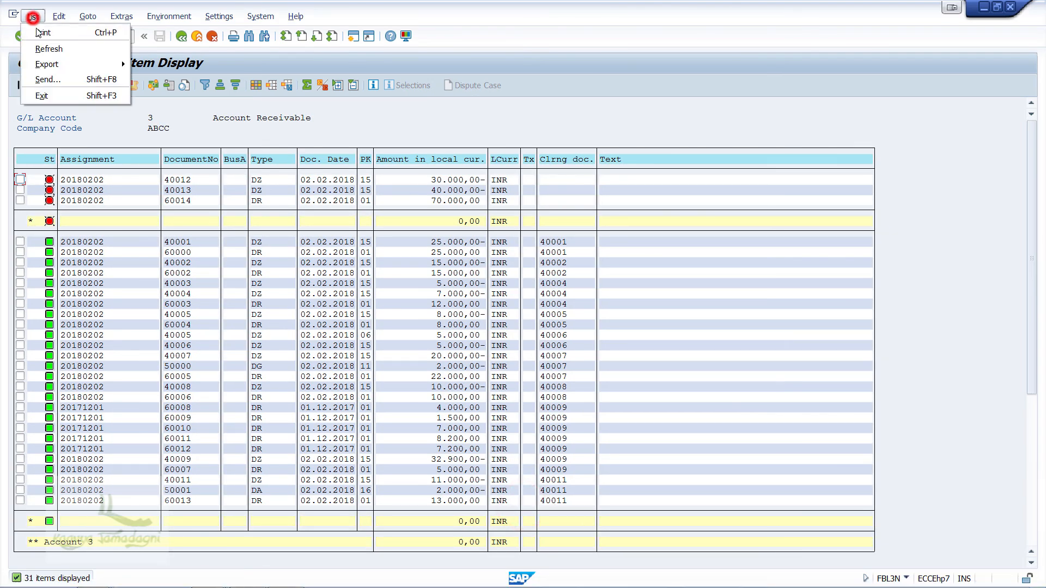
pyautogui.click(48, 48)
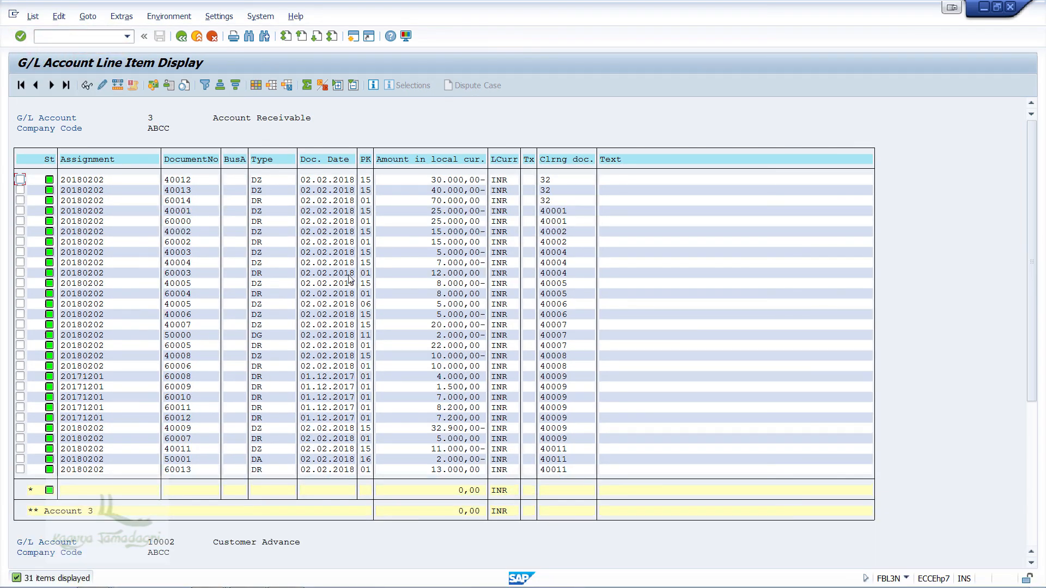
pyautogui.scroll(-2, 258, 353)
pyautogui.scroll(-3, 257, 383)
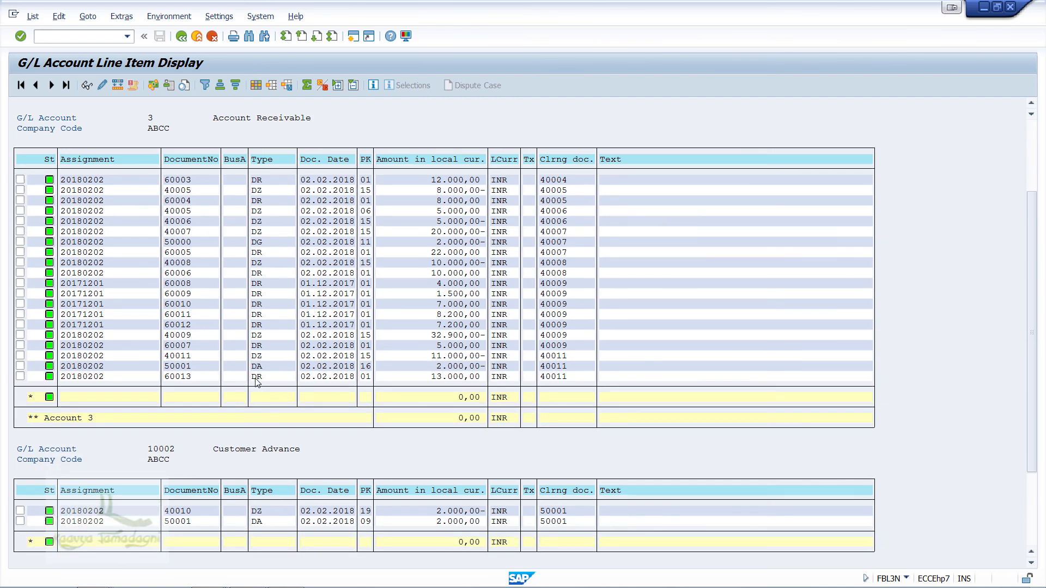
pyautogui.scroll(-1, 254, 377)
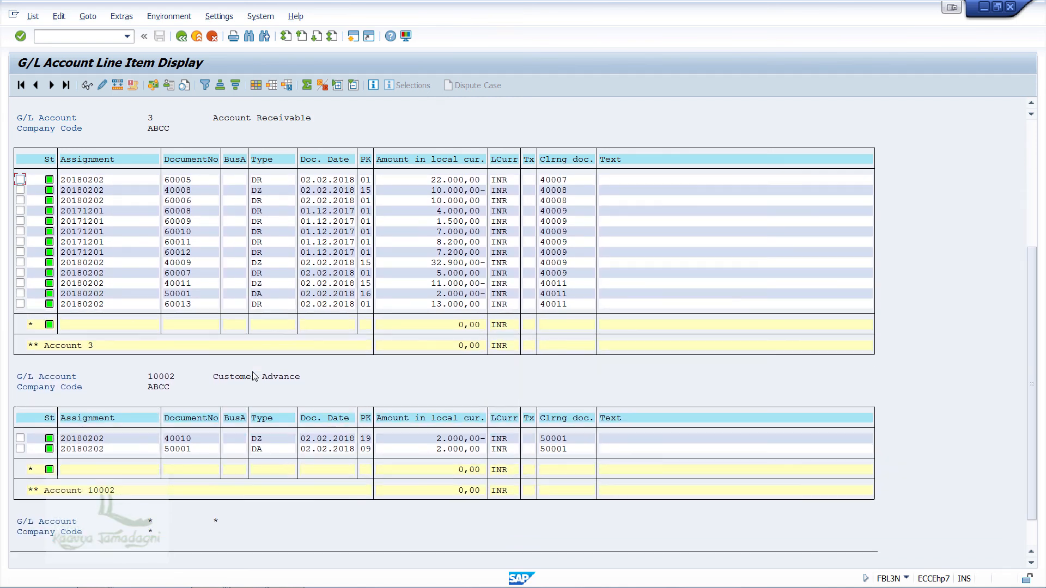
pyautogui.scroll(3, 255, 373)
pyautogui.scroll(3, 254, 370)
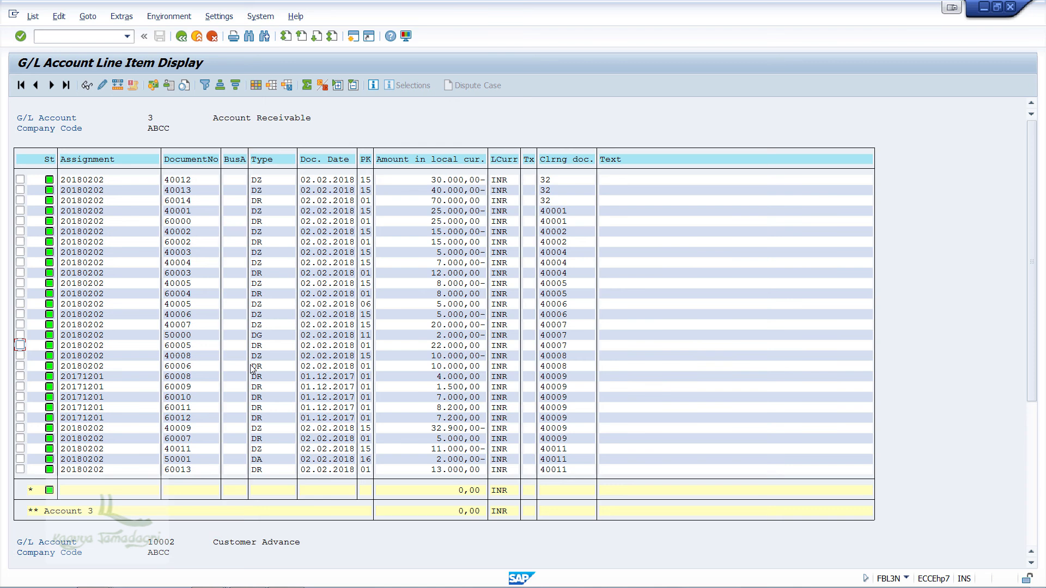
# Step: Return to the Clear Customer session and display the clearing document just posted
pyautogui.moveTo(179, 576)
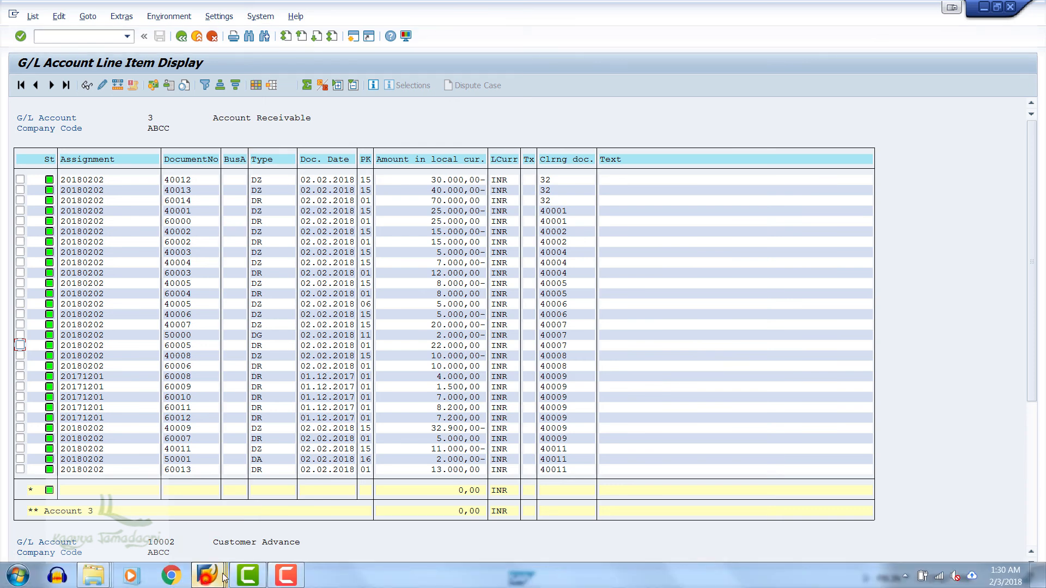
pyautogui.moveTo(221, 576)
pyautogui.click(675, 500)
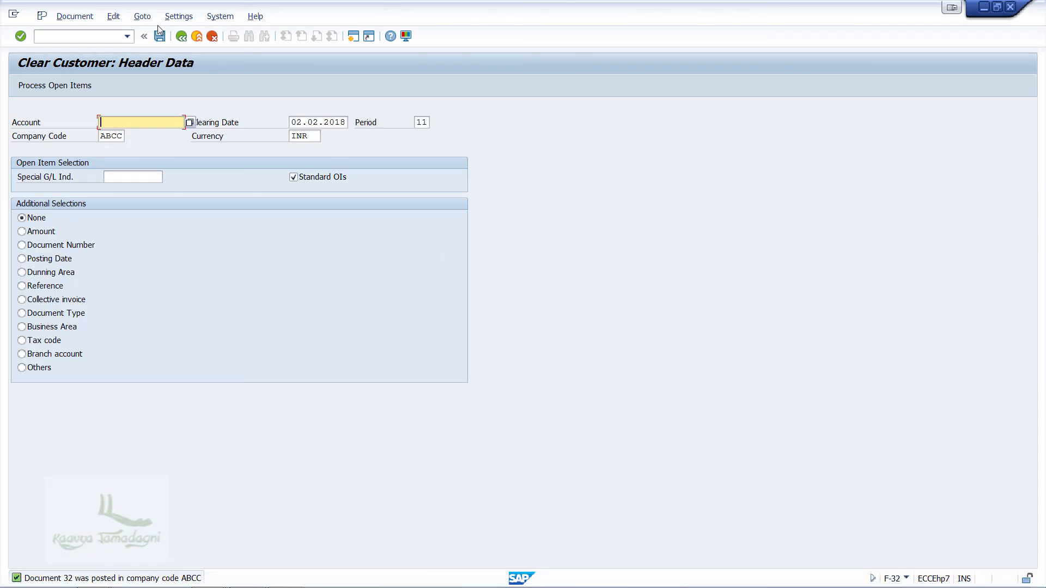
pyautogui.click(75, 15)
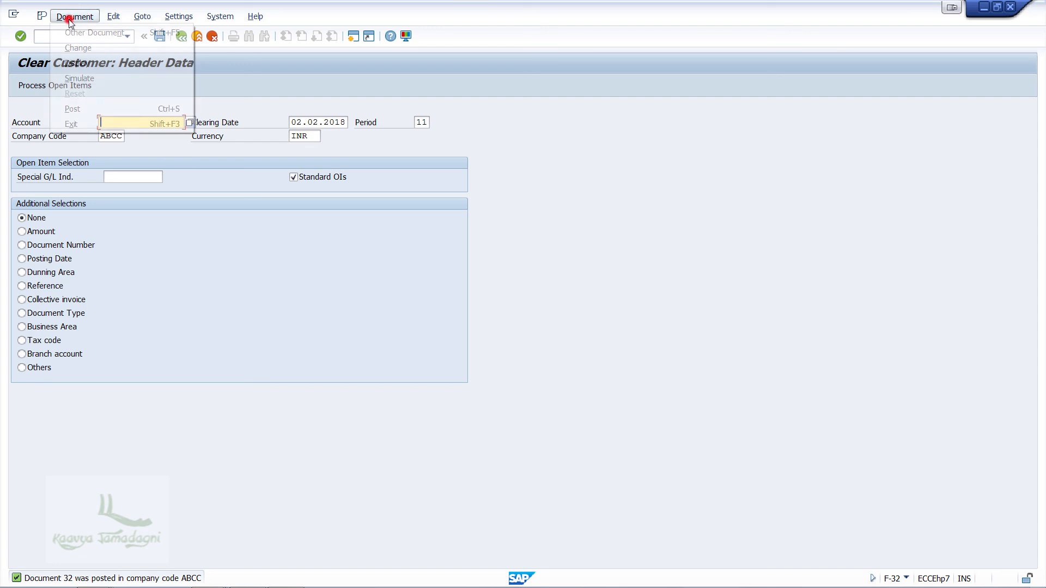
pyautogui.click(77, 63)
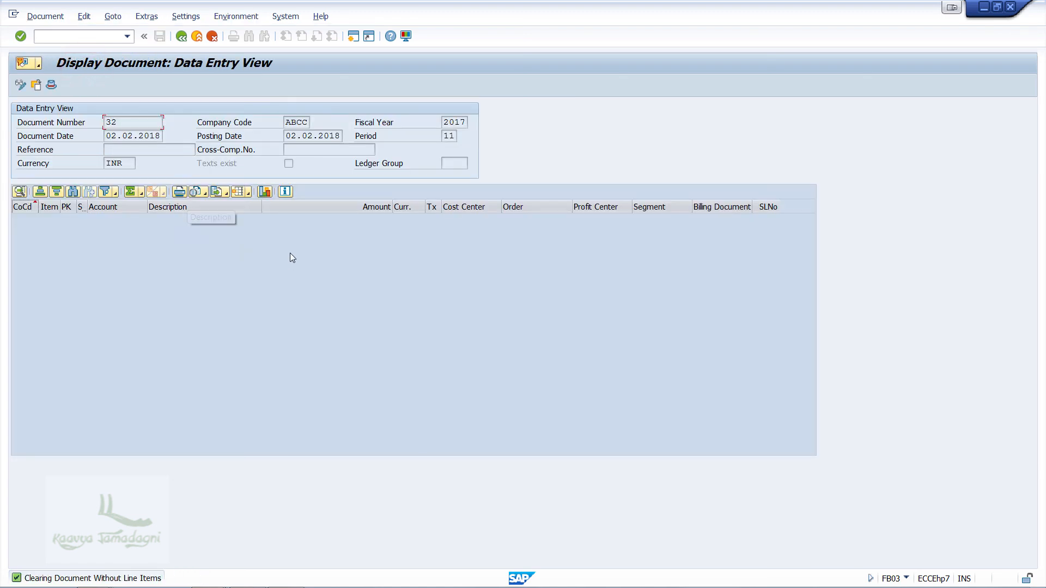